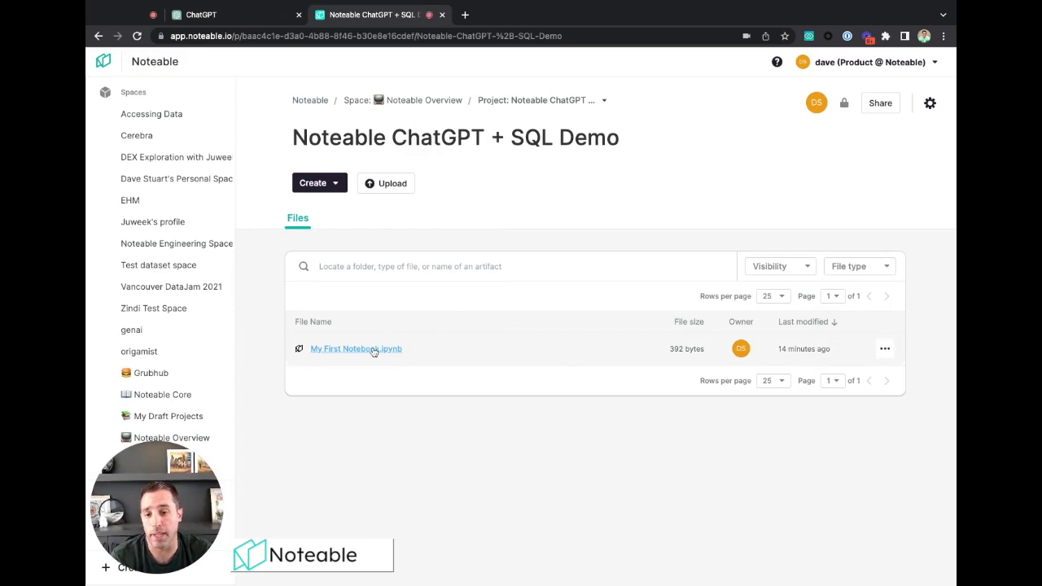
- Open My First Notebook.ipynb and show its Data Connections, listing Bigquery and PostgreSQL Demo
left_click(374, 350)
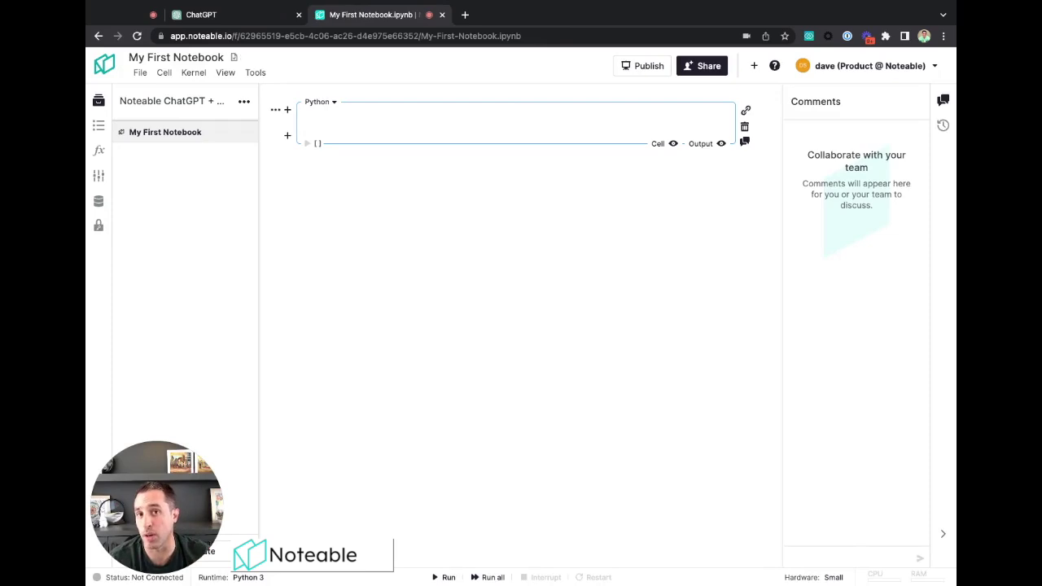
left_click(98, 204)
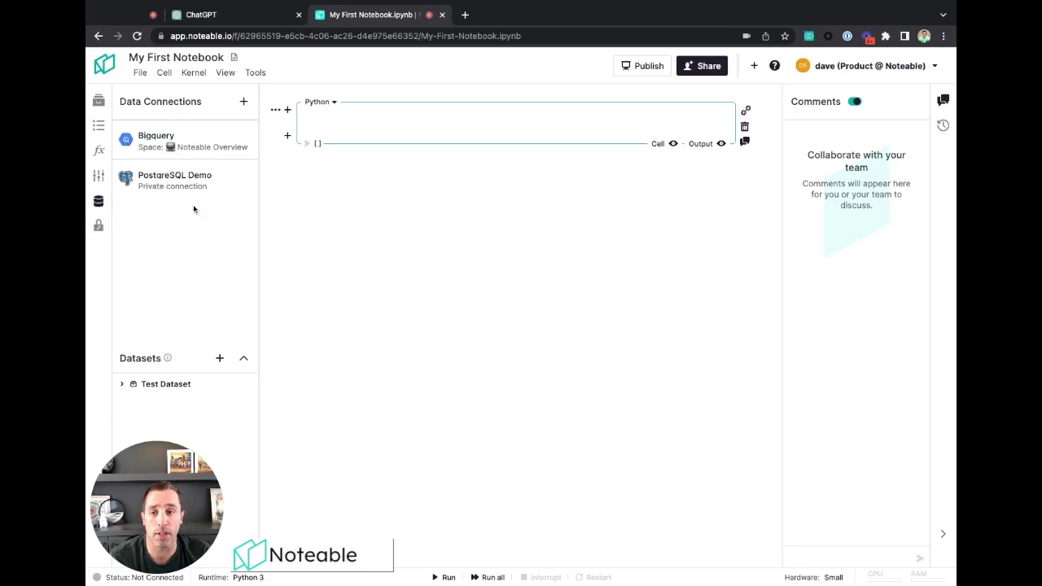
- Start a new data connection with MS SQL Server as the connection type
left_click(244, 102)
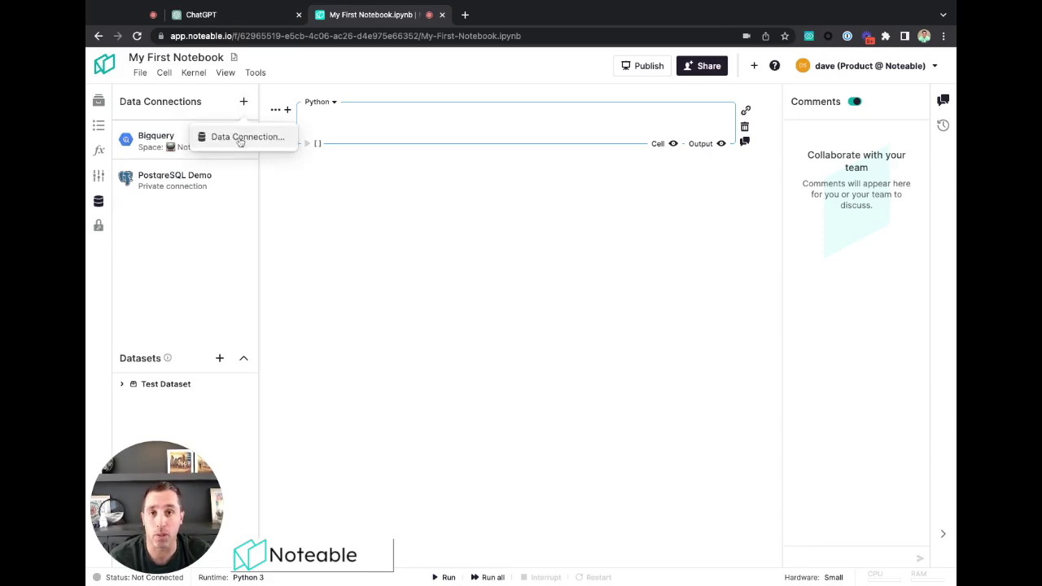
left_click(240, 137)
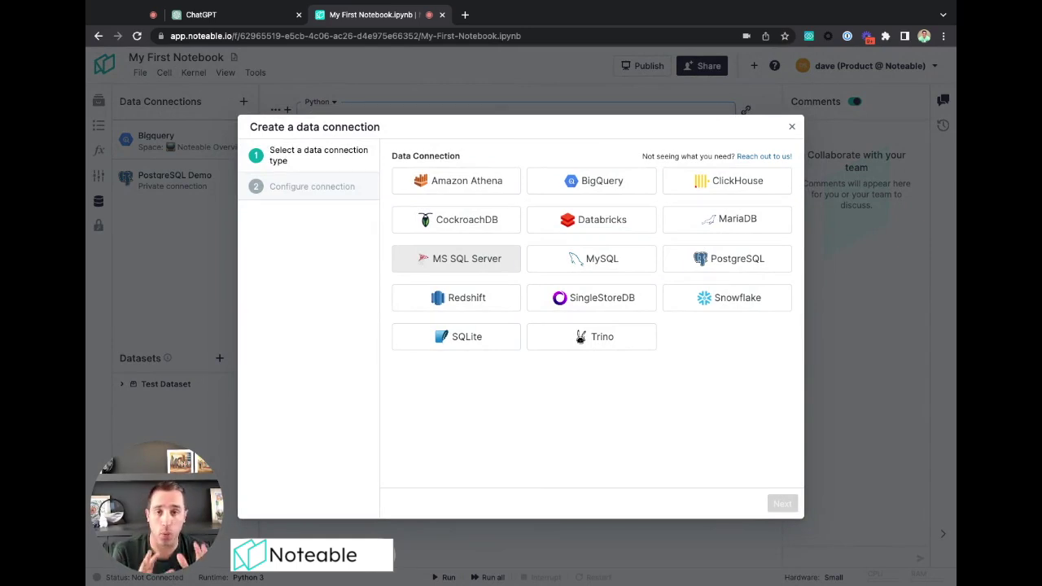
left_click(440, 259)
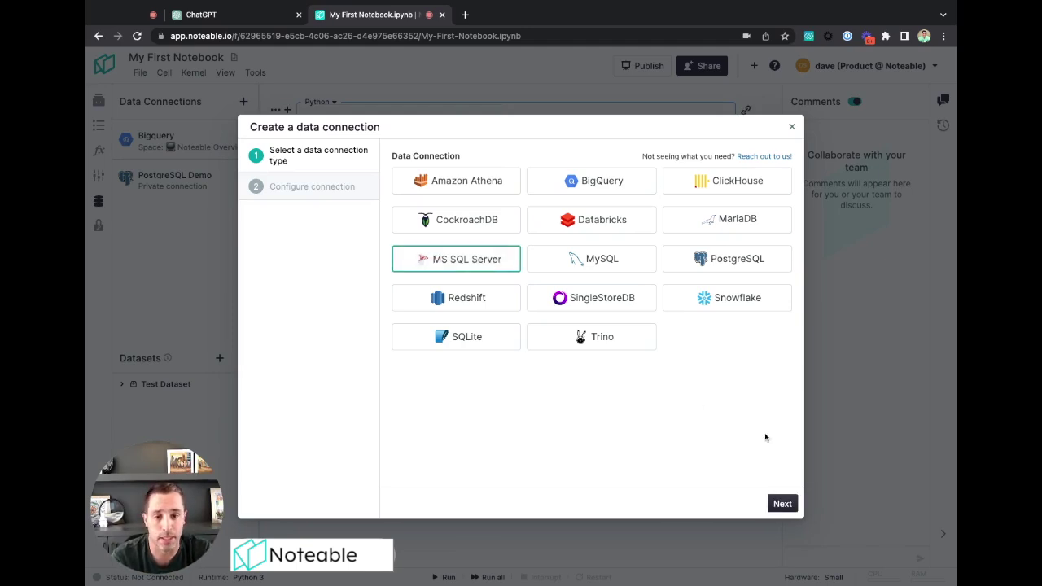
left_click(782, 503)
- Name the connection 'MS SQL Demo', then paste in the host noteable-development.database.windows.net and the username
type("MS SQL ")
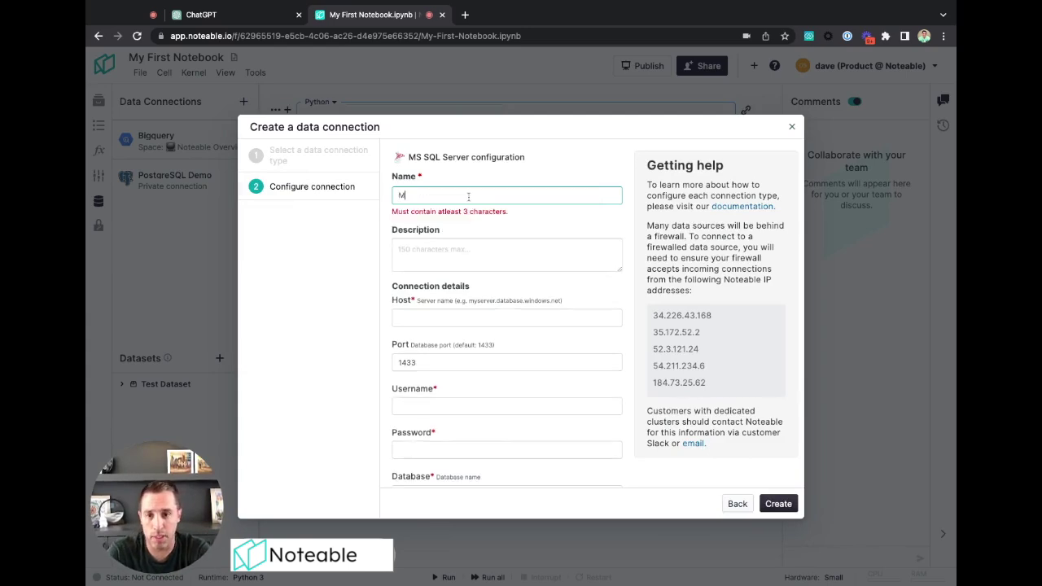
type("Demo")
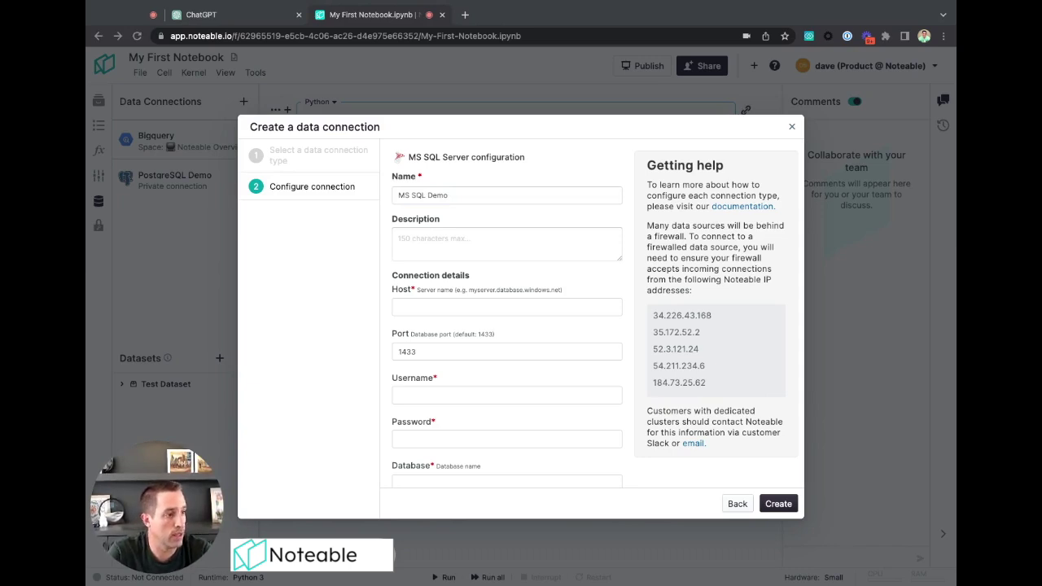
left_click(504, 307)
key("super+v")
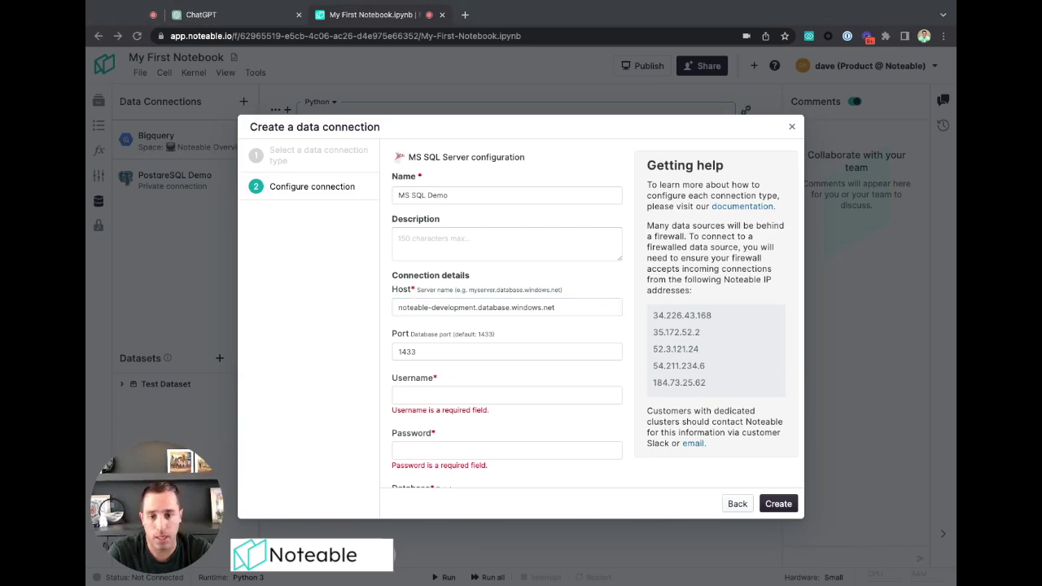
left_click(468, 394)
type("noteable-admin")
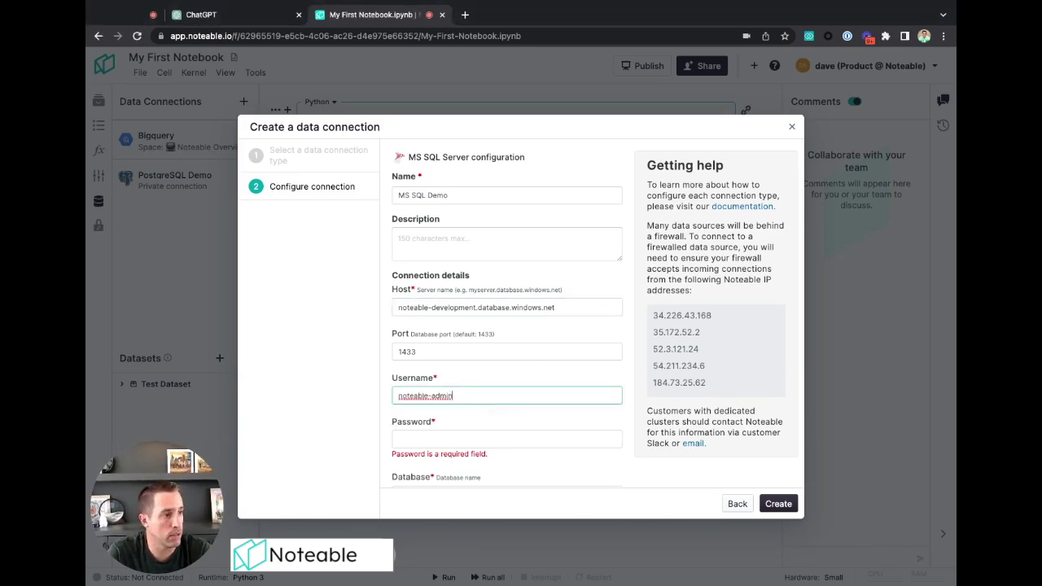
- Paste the account password and enter 'development' as the database
key("super+Tab")
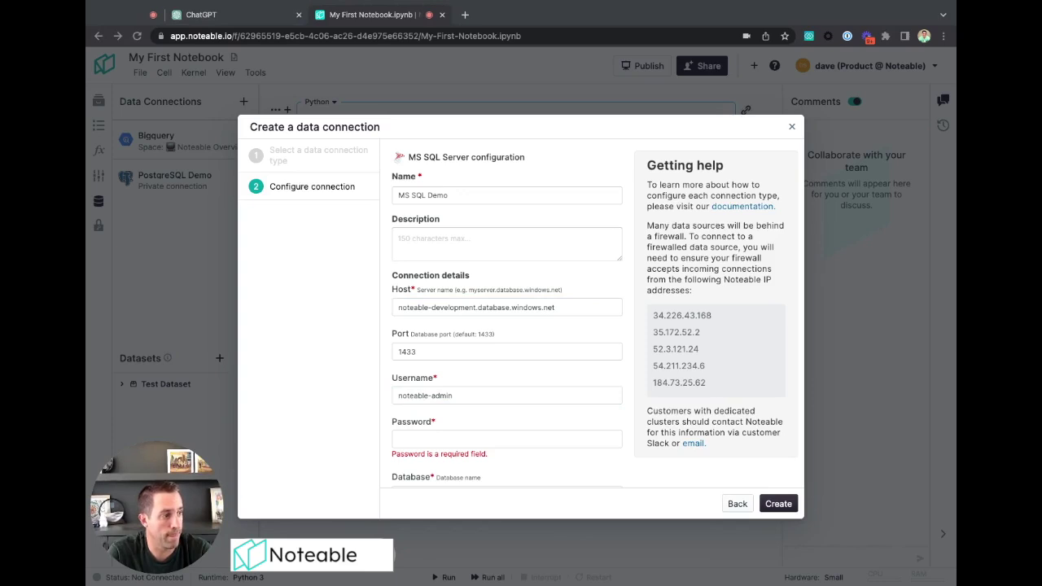
key("super+Tab")
left_click(432, 438)
key("super+v")
scroll(431, 417, "down", 1)
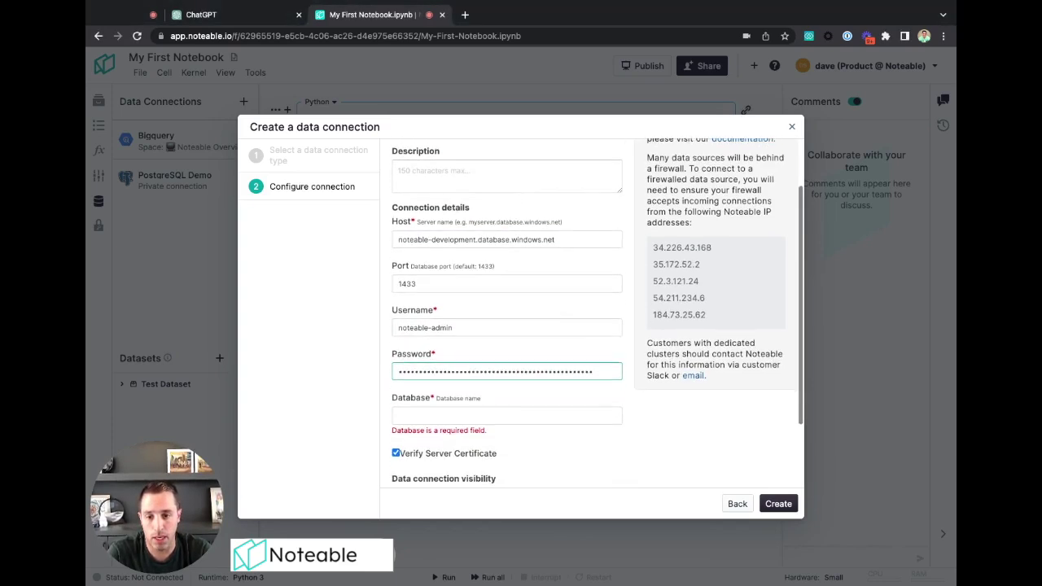
left_click(432, 417)
type("development")
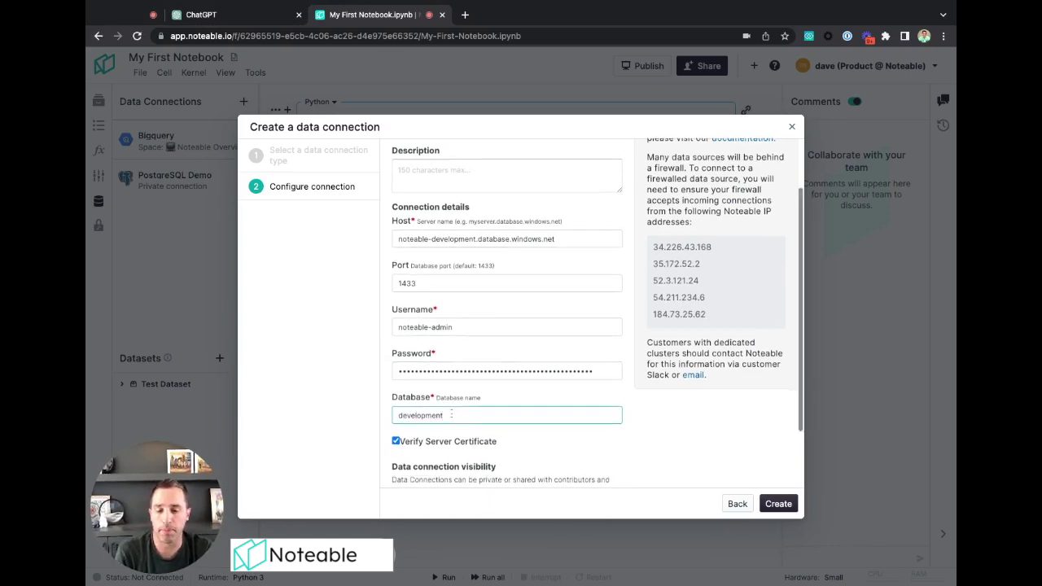
scroll(451, 415, "down", 2)
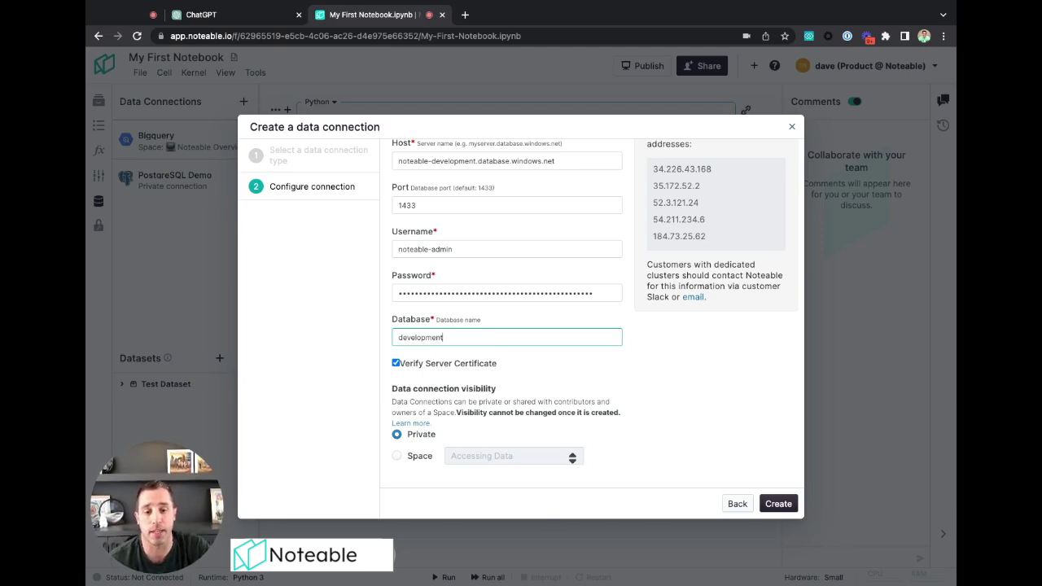
- Share the MS SQL Demo connection with the Noteable Overview space and save it, then switch to ChatGPT
left_click(409, 458)
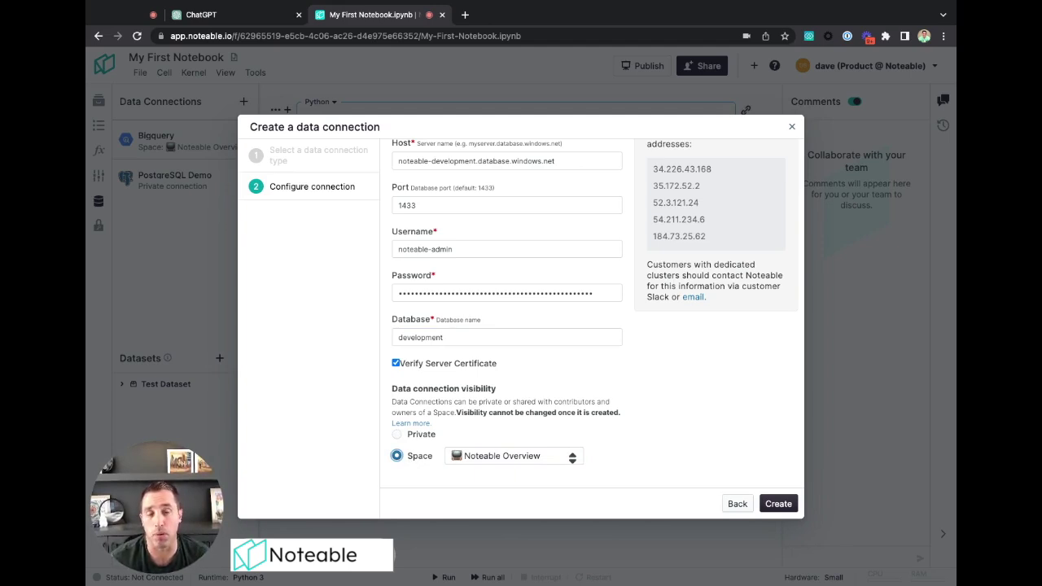
left_click(779, 504)
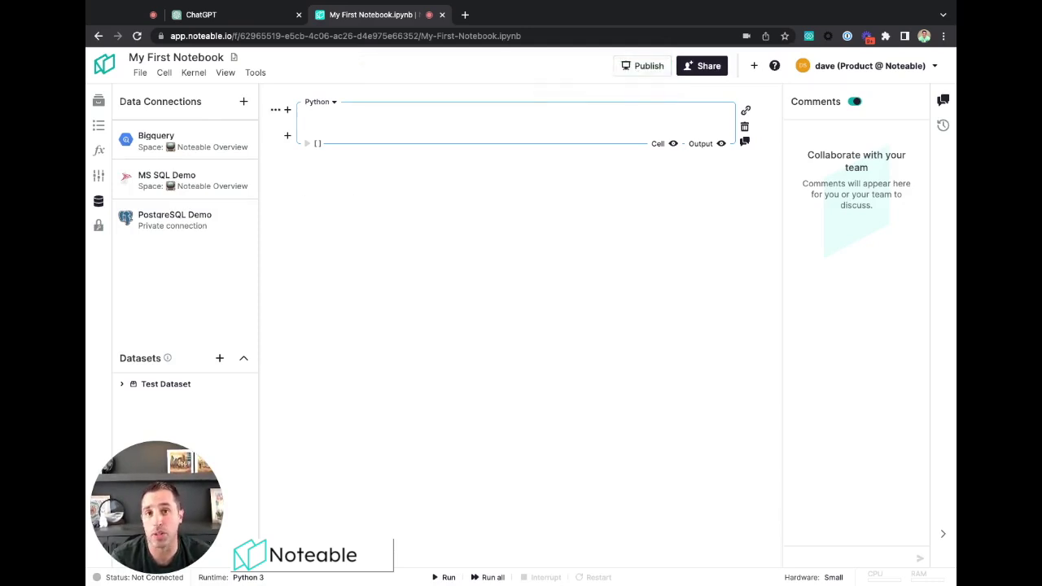
left_click(237, 16)
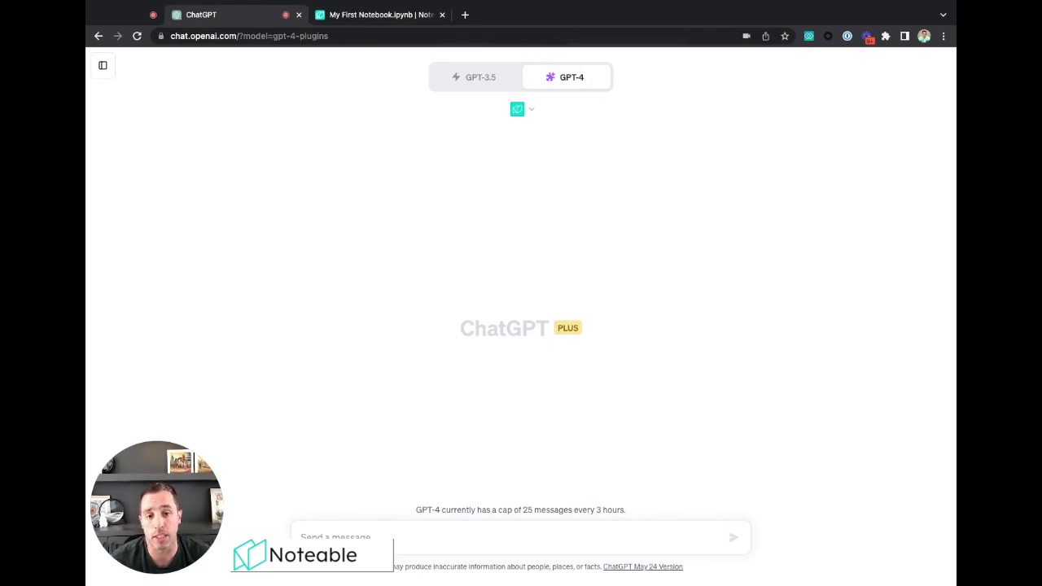
mouse_move(564, 89)
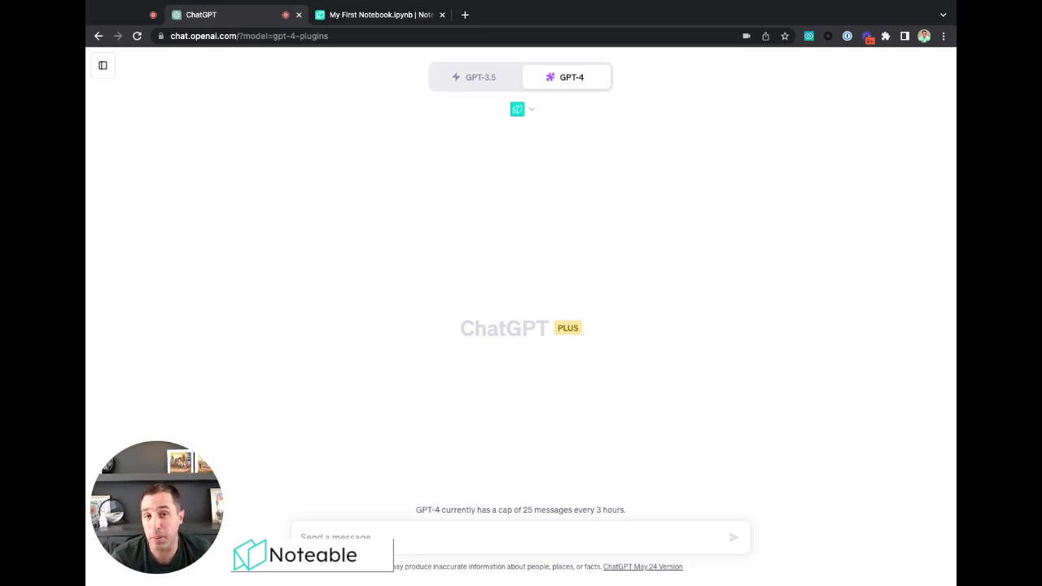
left_click(530, 112)
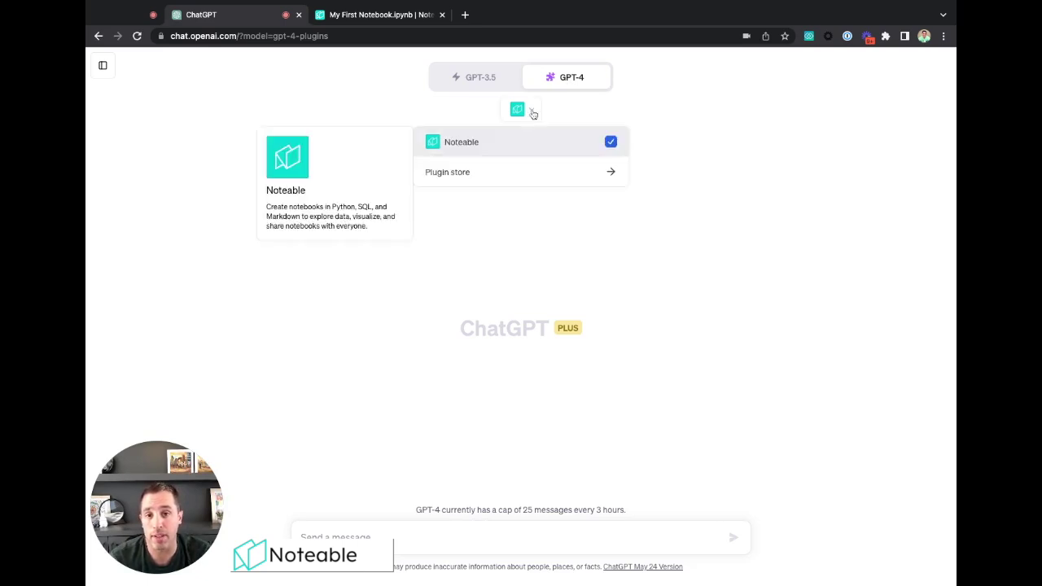
left_click(494, 177)
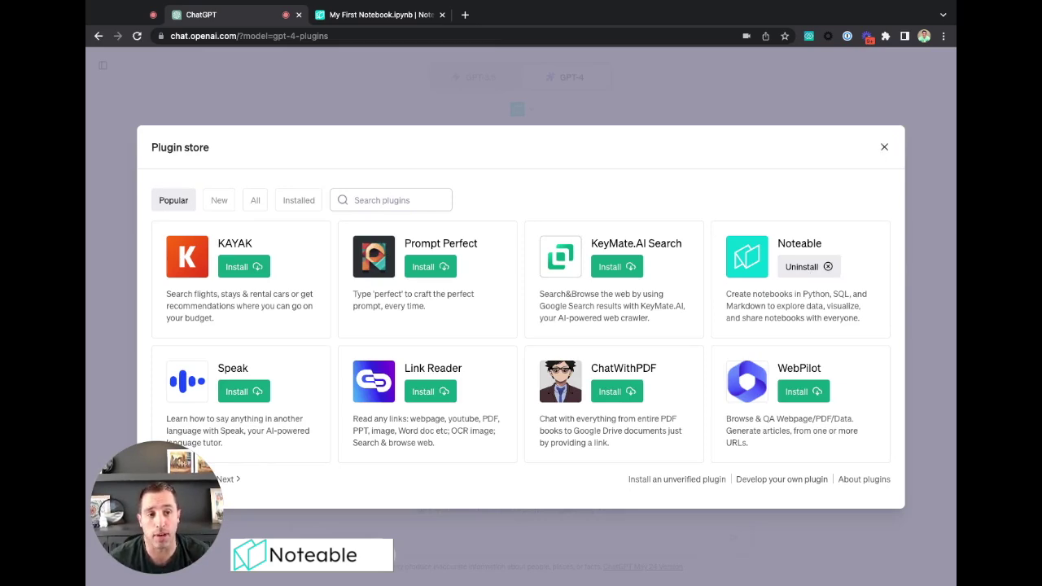
left_click(884, 147)
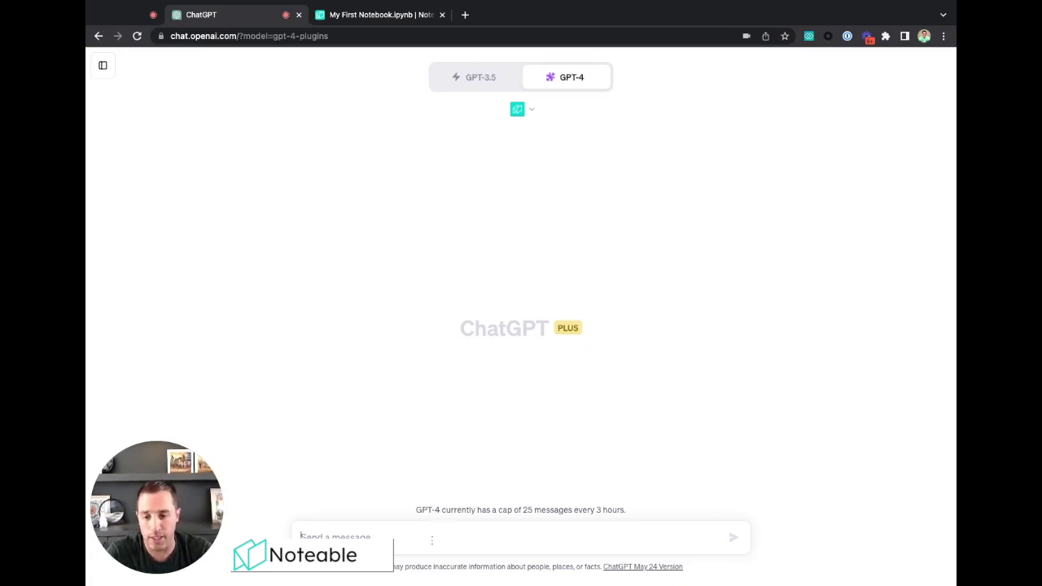
- Ask ChatGPT to create a notebook querying the MS SQL Demo data connection, and review the plugin call
type("I want to")
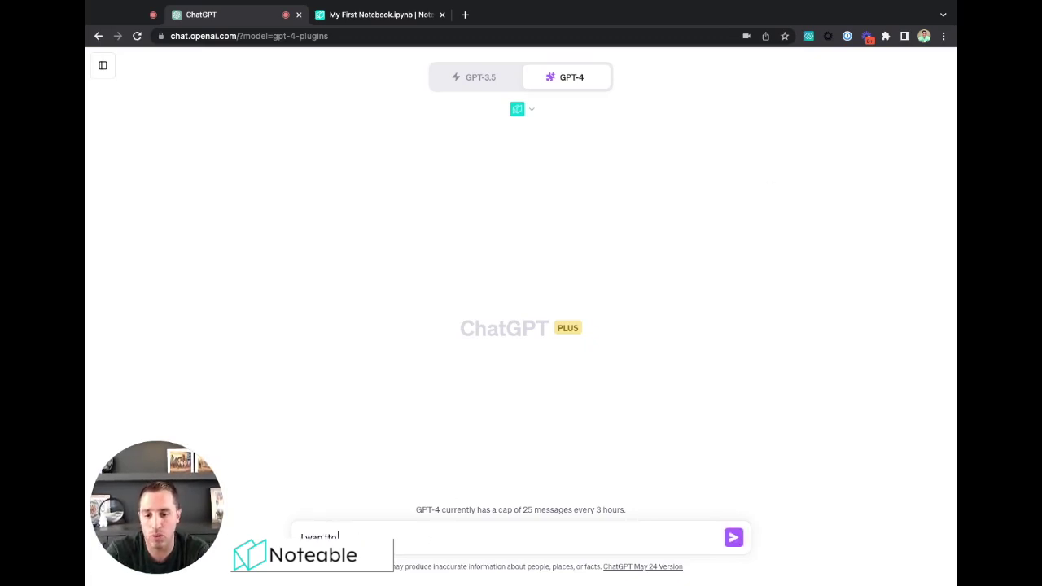
key("BackSpace")
key("BackSpace")
key("BackSpace")
key("BackSpace")
key("BackSpace")
type("t")
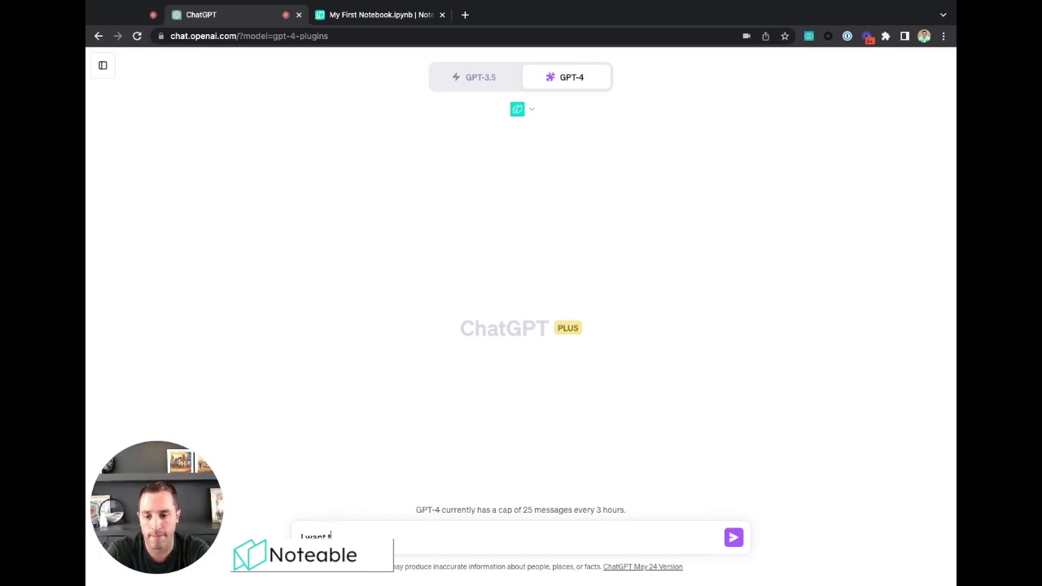
type("oo create a notebook t")
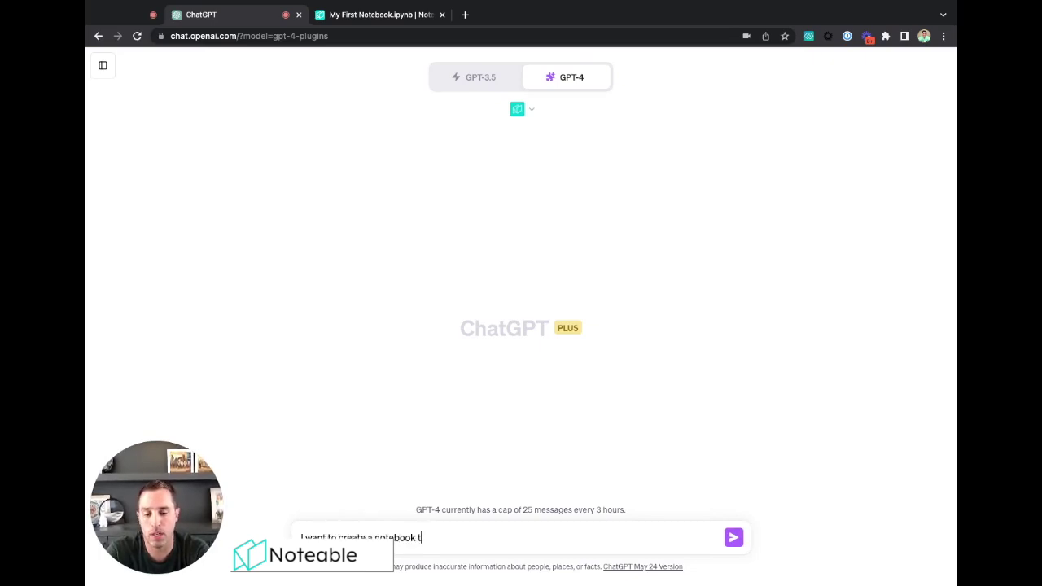
type("o query data withi")
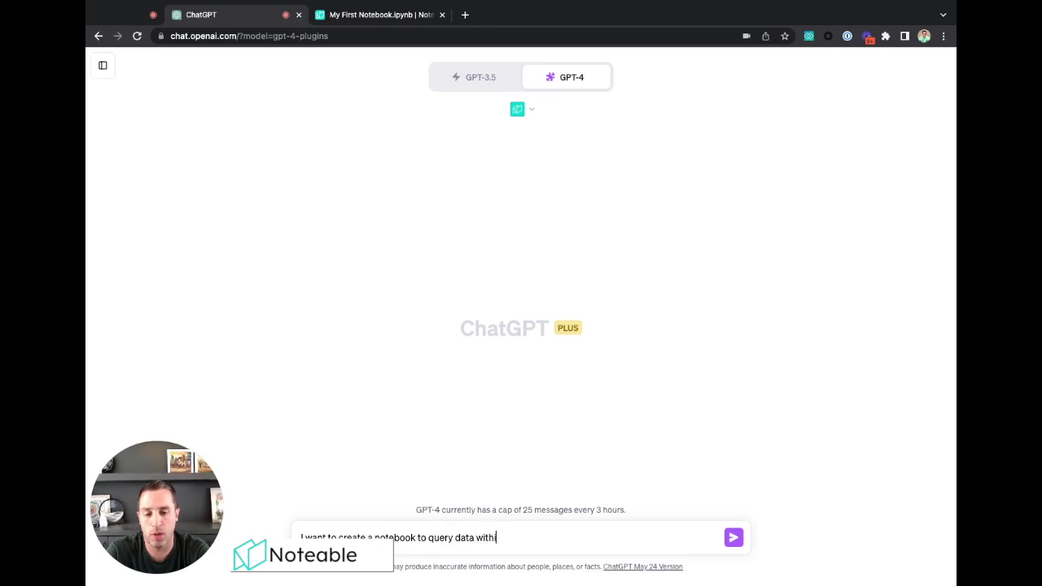
type("n my MS SQL D")
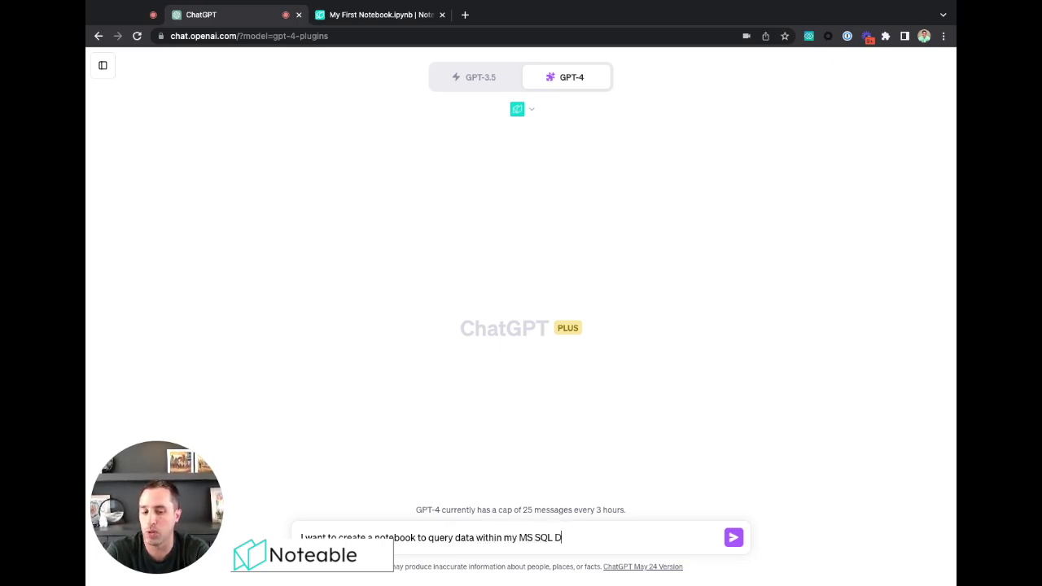
type("emo data connection")
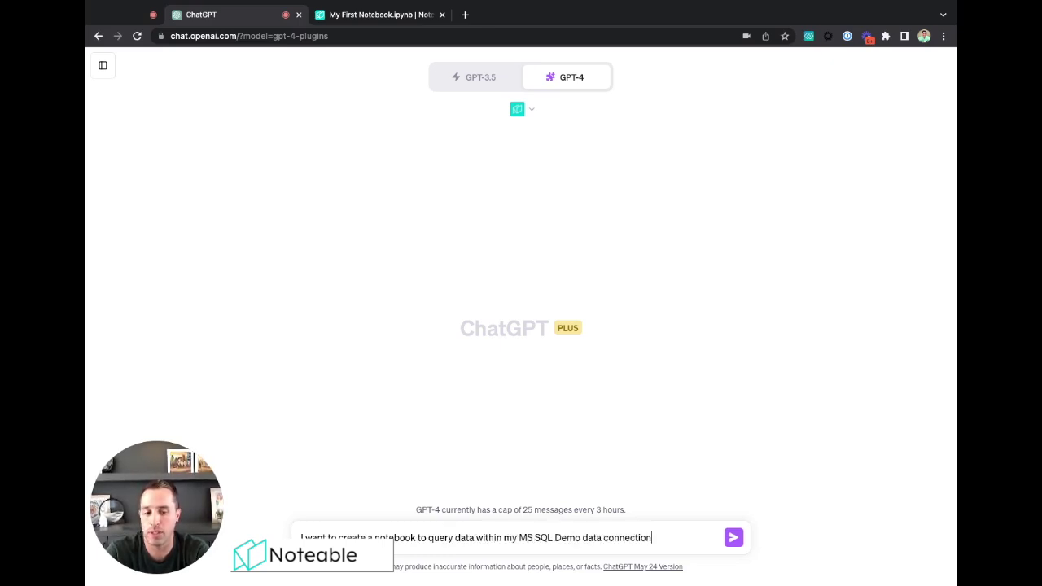
key("Return")
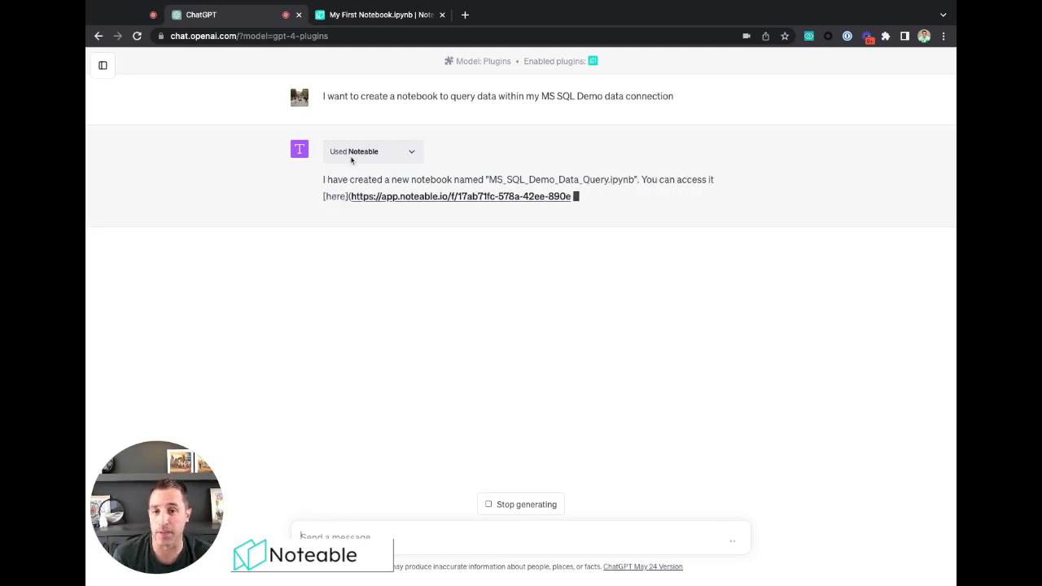
left_click(413, 155)
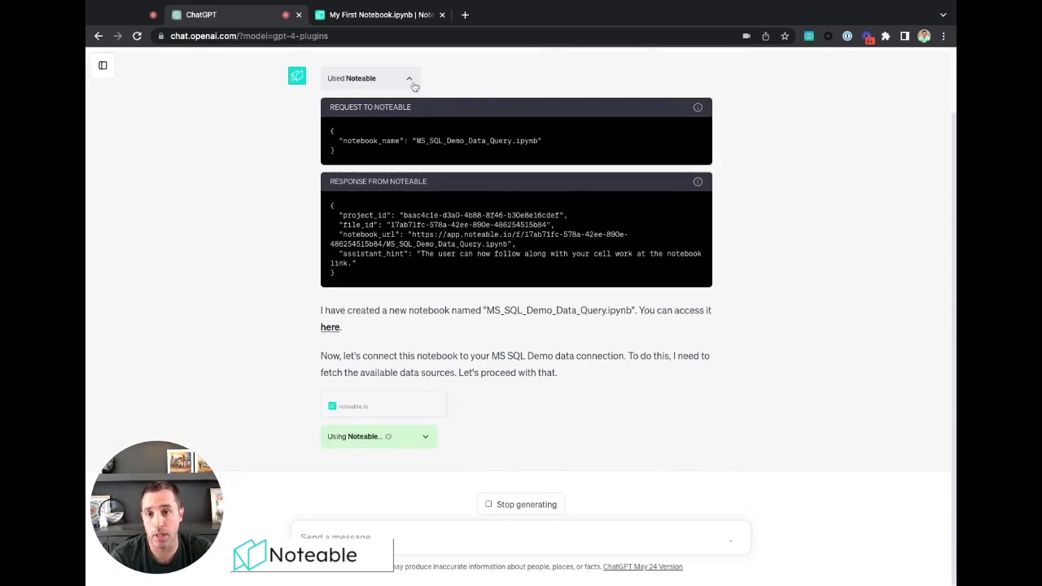
left_click(409, 82)
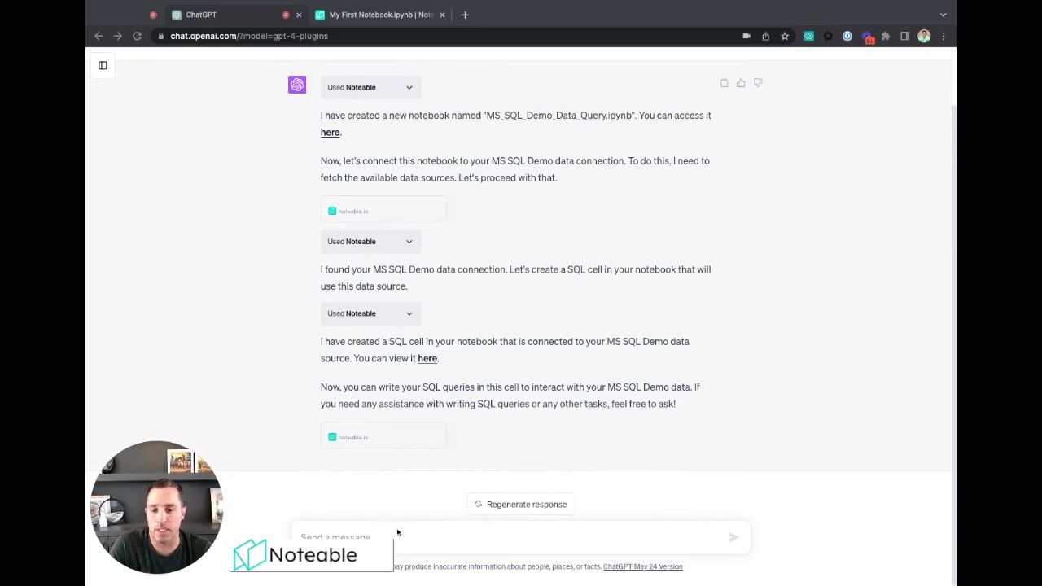
left_click(412, 533)
- Ask ChatGPT to explain each code cell with markdown cells
type("When writing this notebook let's use markdown cells to provide an explanation of each code cell so I can better understand what each section of the notebook is doing.")
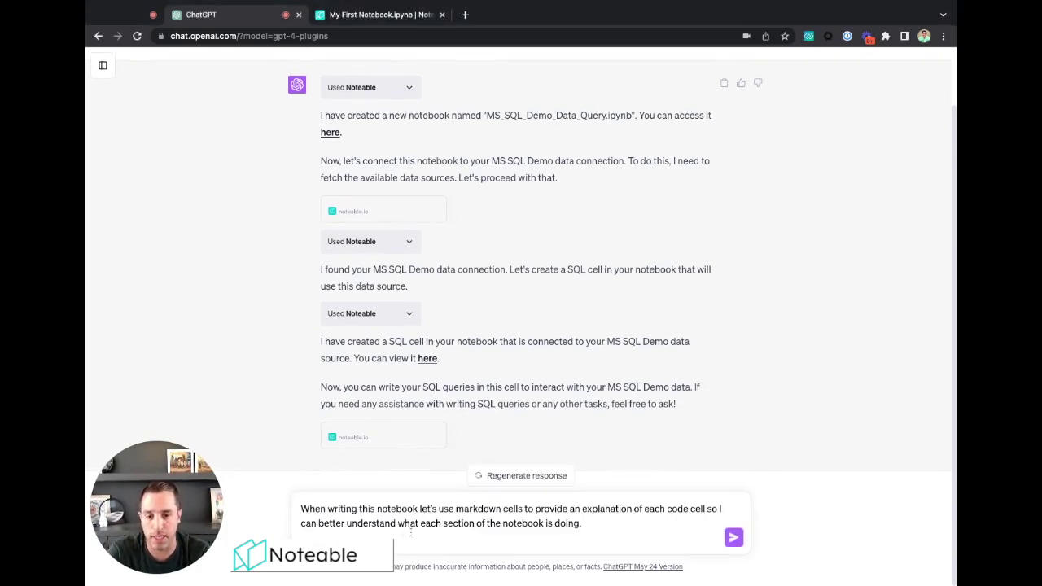
key("BackSpace")
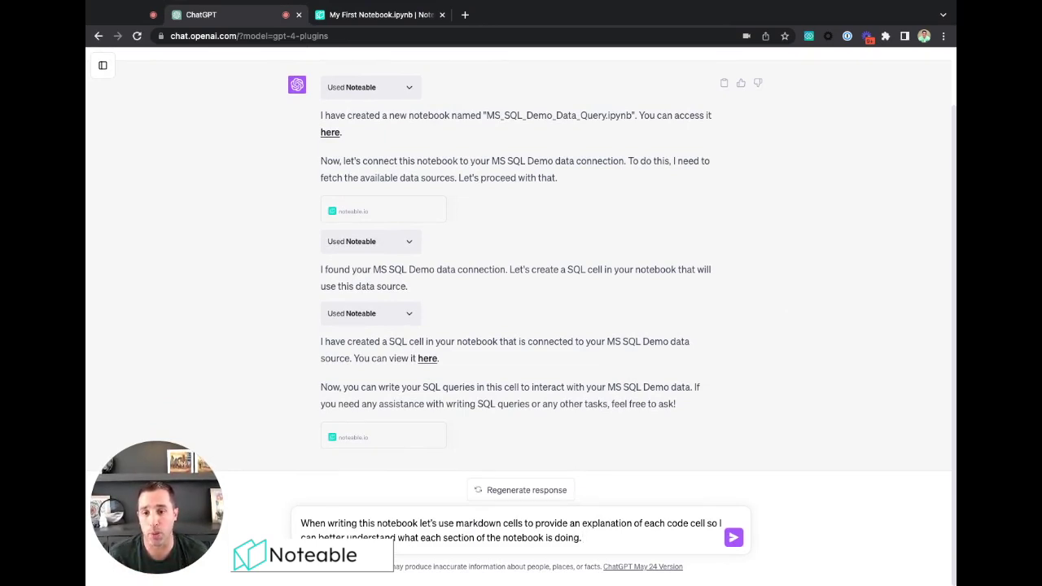
key("Return")
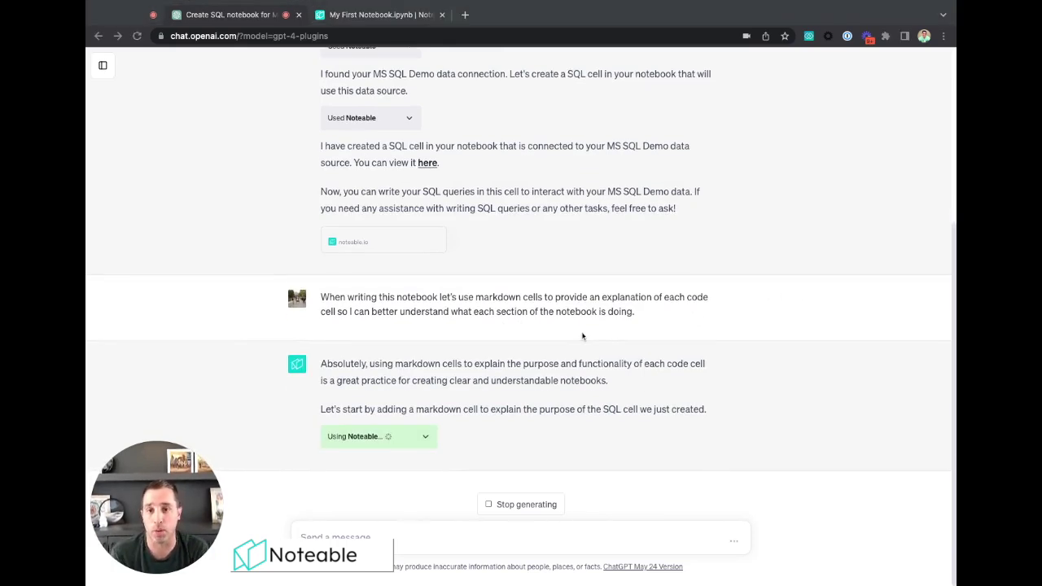
double_click(424, 164)
- Open MS_SQL_Demo_Data_Query from ChatGPT's link, then return to the ChatGPT conversation
left_click(426, 163)
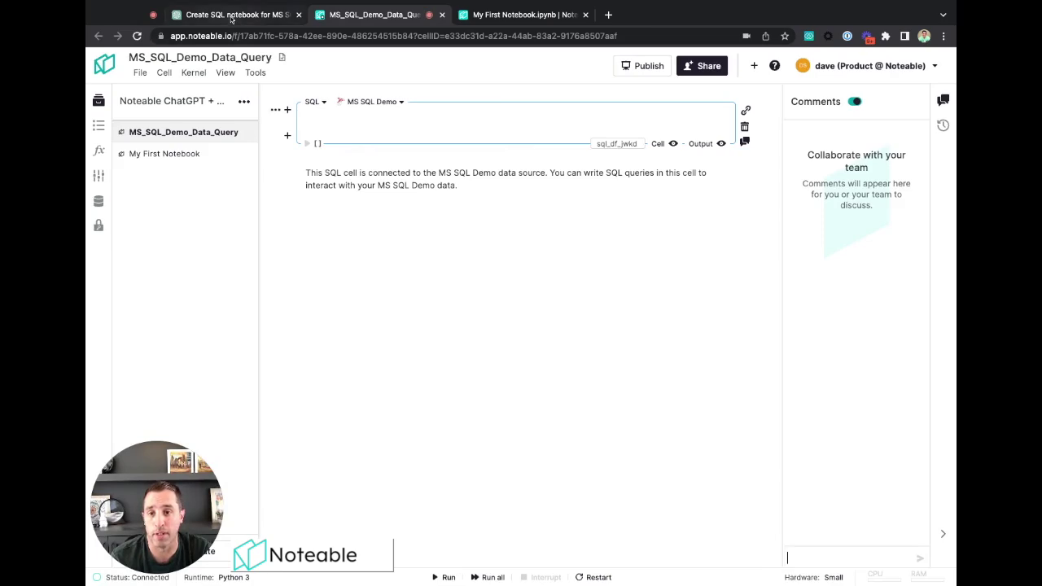
left_click(232, 15)
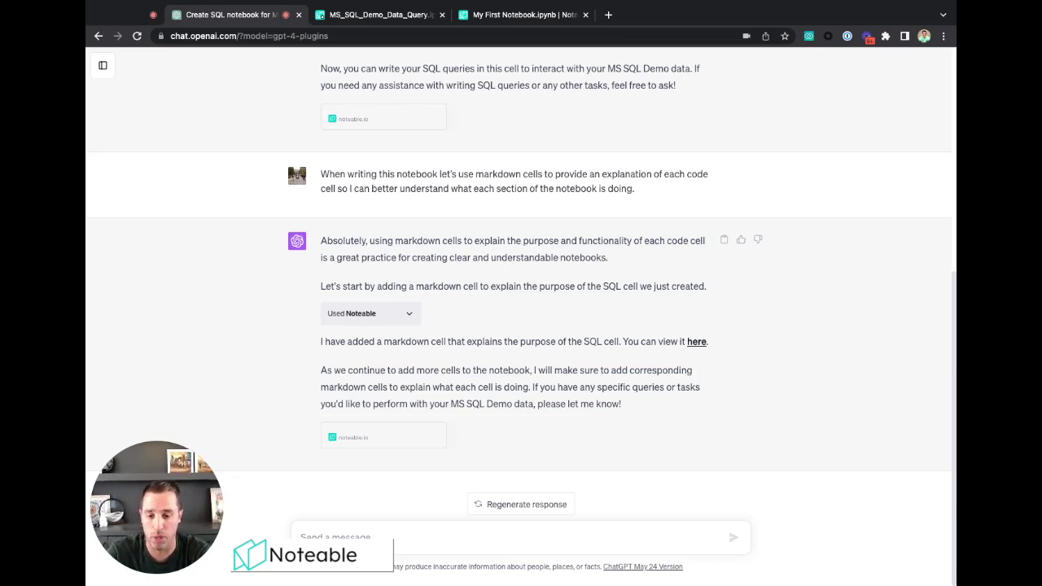
- Ask ChatGPT for the unique shark species in the sharks table, then check the 9 species in the notebook
type("How many unique species of sharks are there in that table and what are they")
key("super+a")
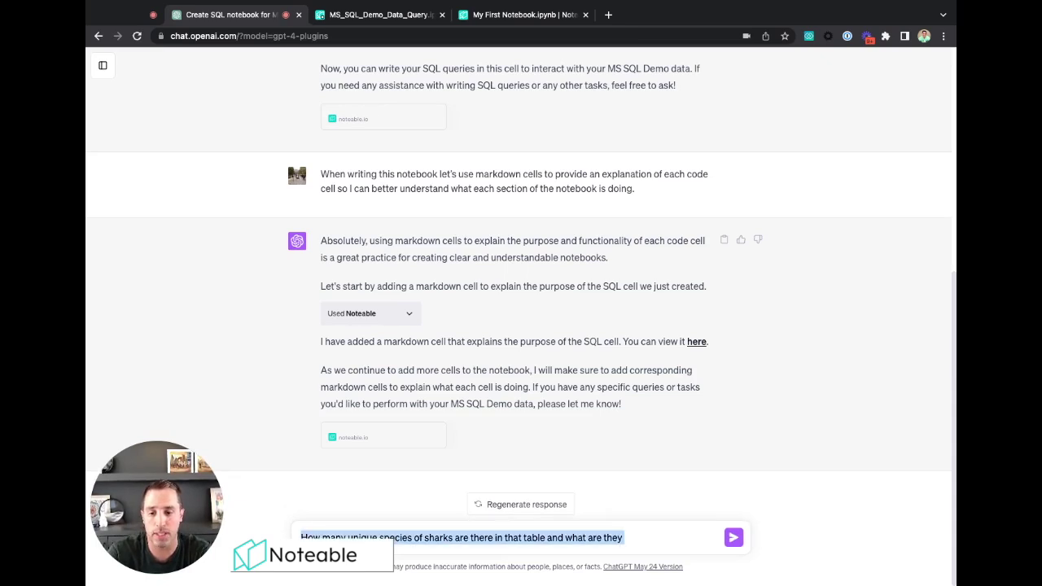
type("I want")
key("BackSpace")
key("BackSpace")
key("BackSpace")
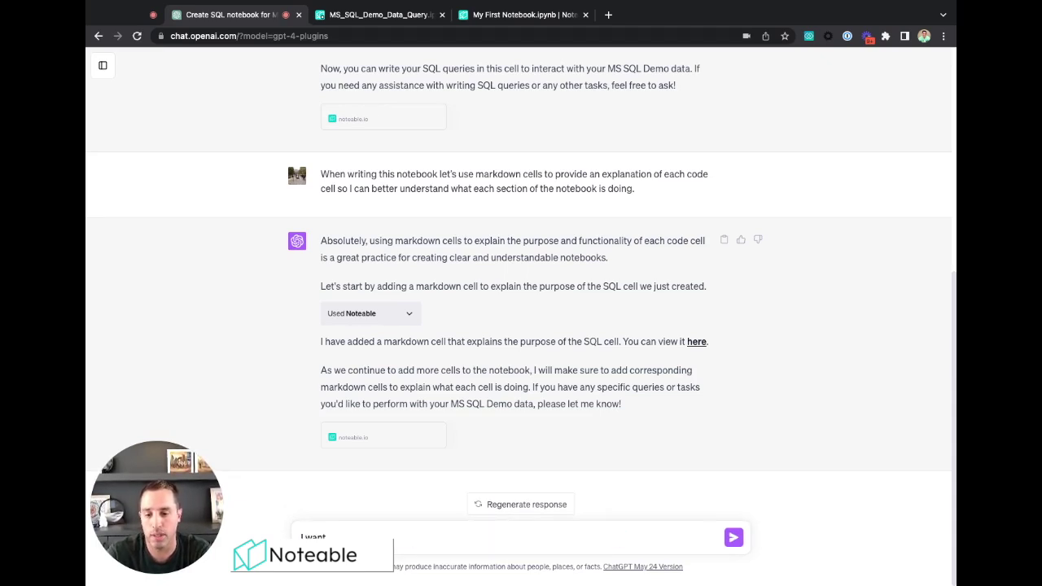
key("BackSpace")
type("am interested in data")
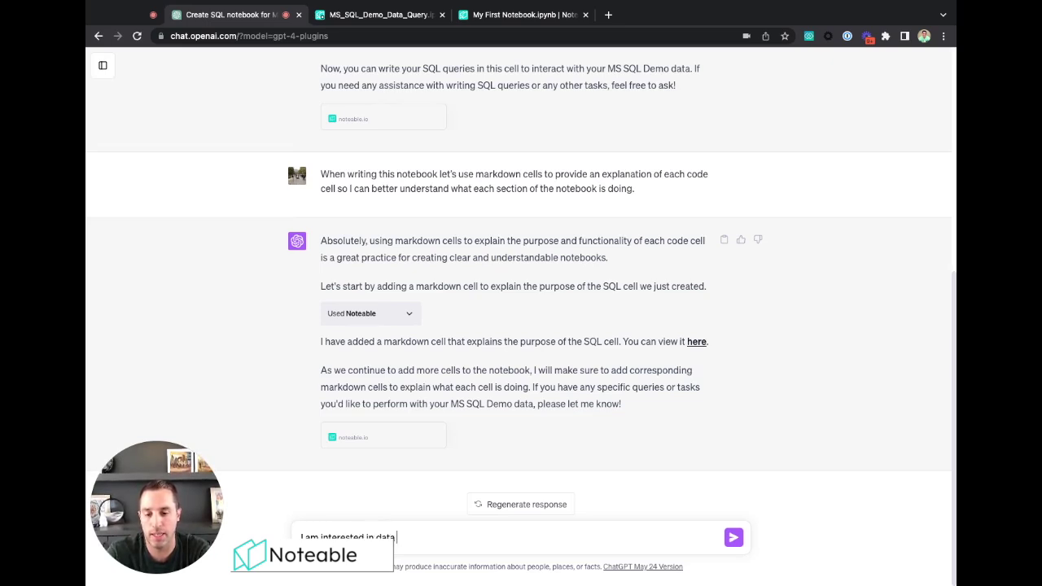
type(" contained in the sharks ")
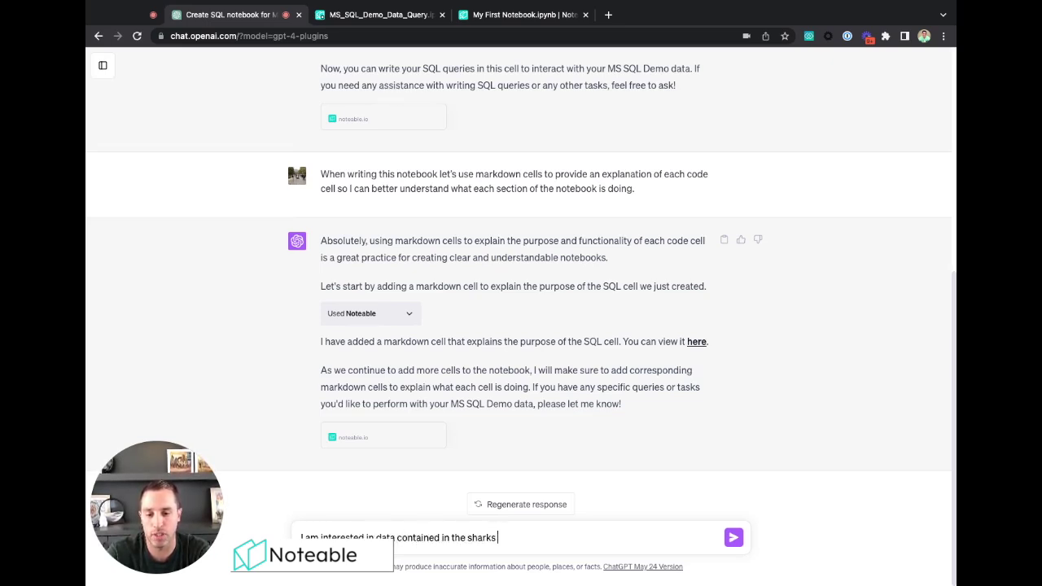
type("table.  How many unique species of sharks are there")
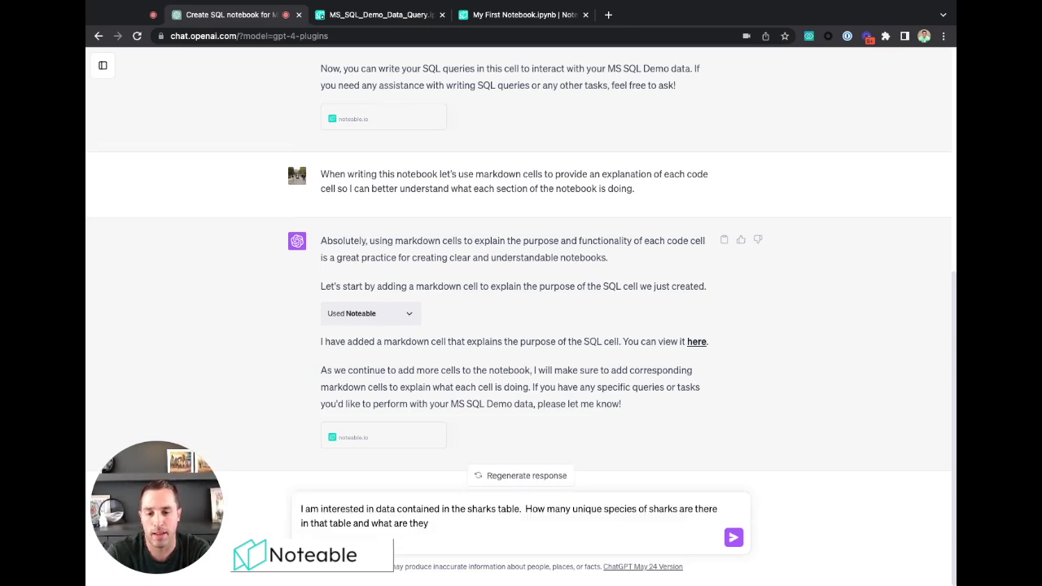
key("BackSpace")
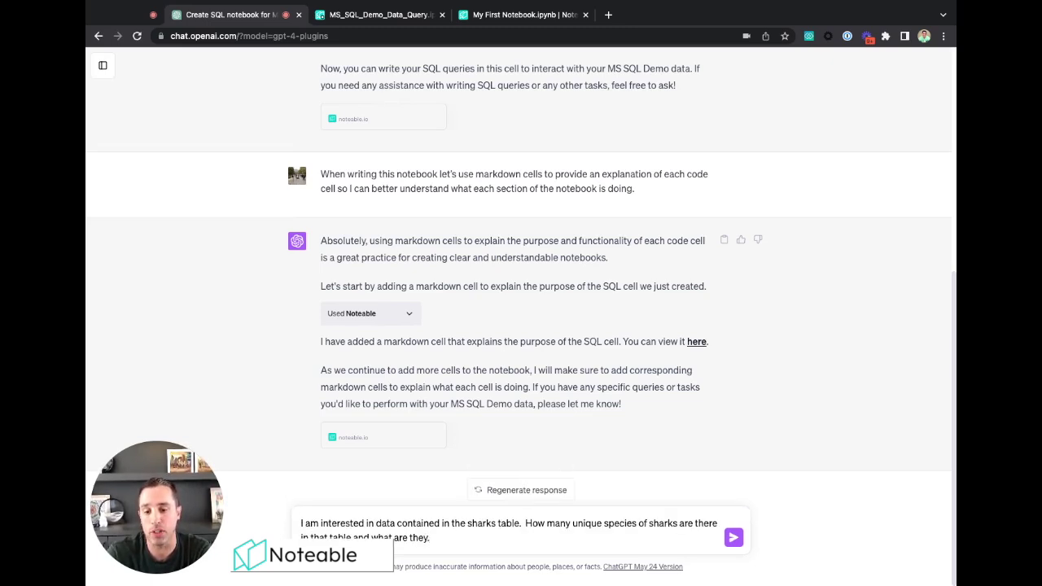
key("Return")
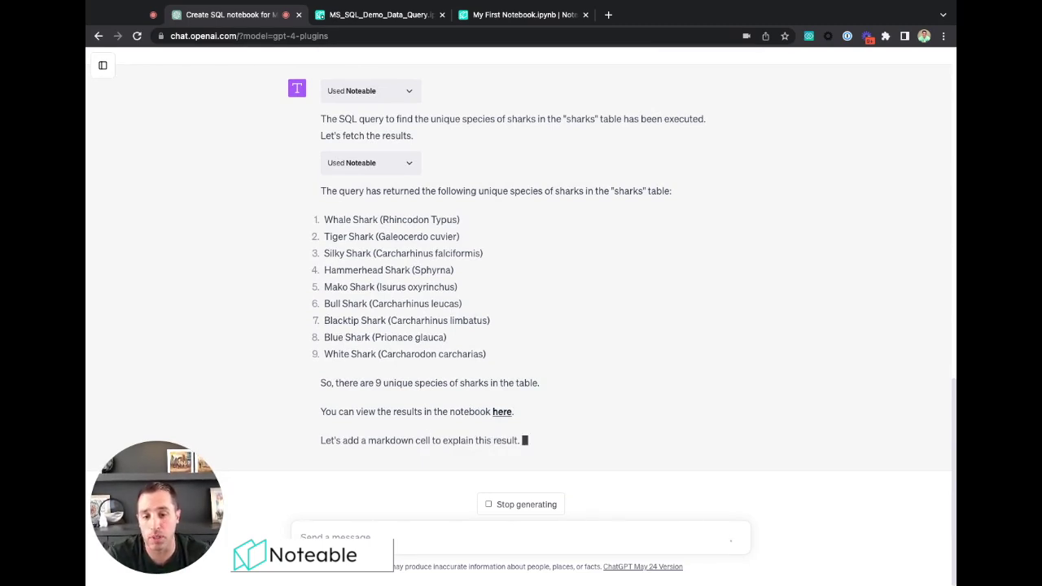
left_click(376, 22)
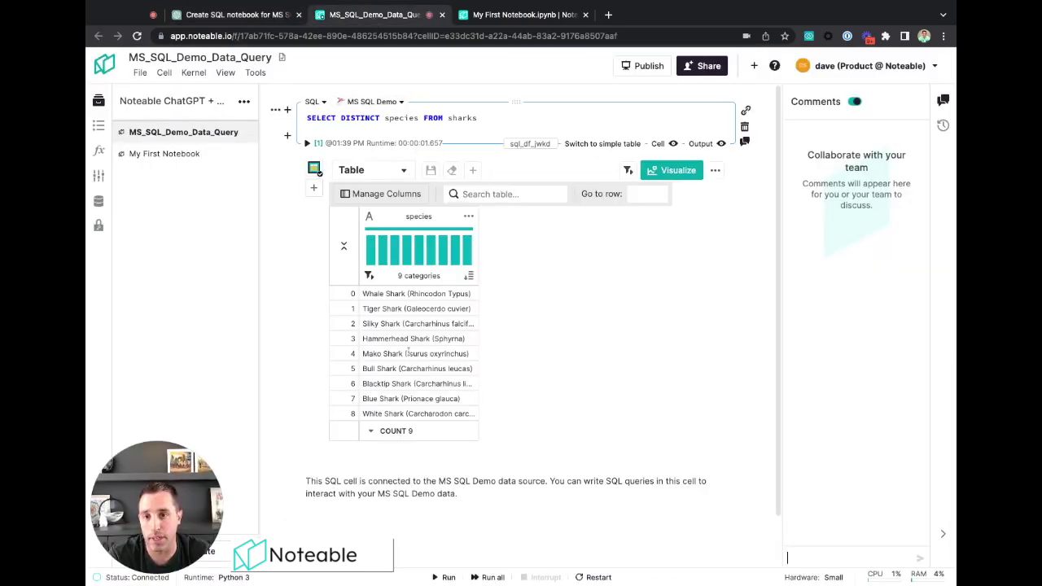
left_click(252, 15)
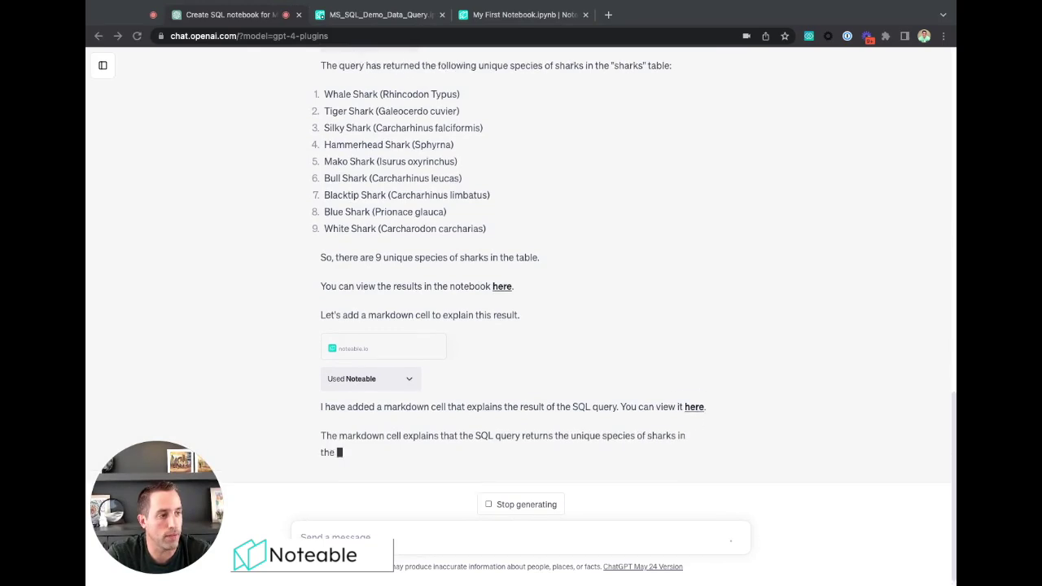
- Ask which shark species was tagged most, and inspect the Noteable plugin call
type("Which shark species has the most individual sharks tagged?")
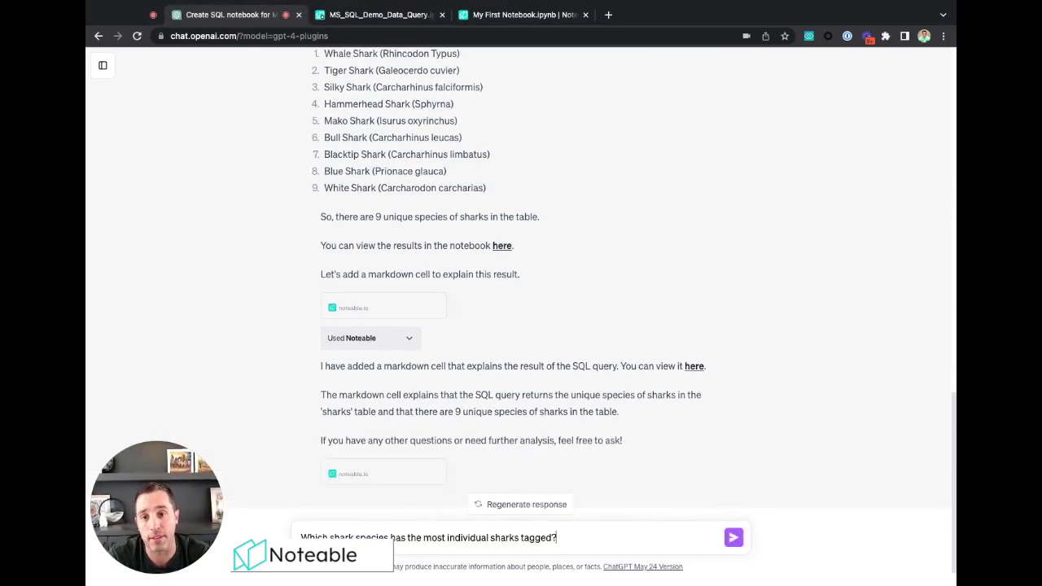
key("Return")
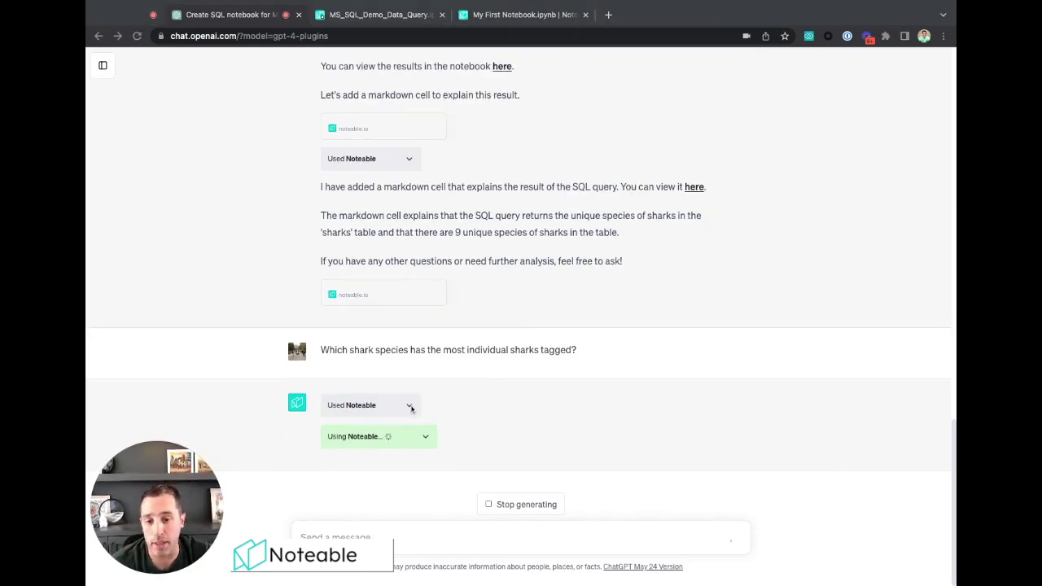
left_click(412, 409)
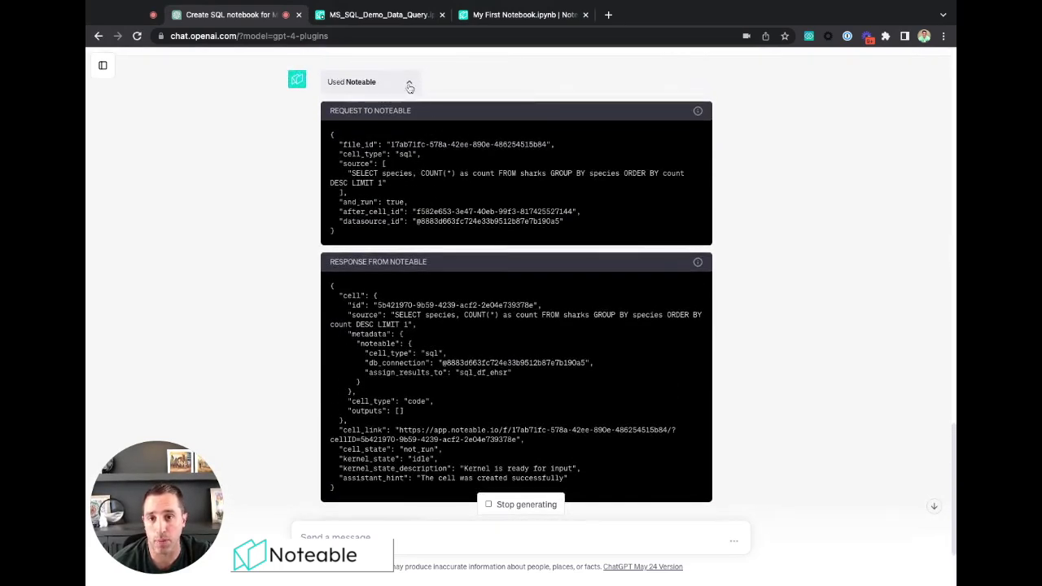
left_click(409, 80)
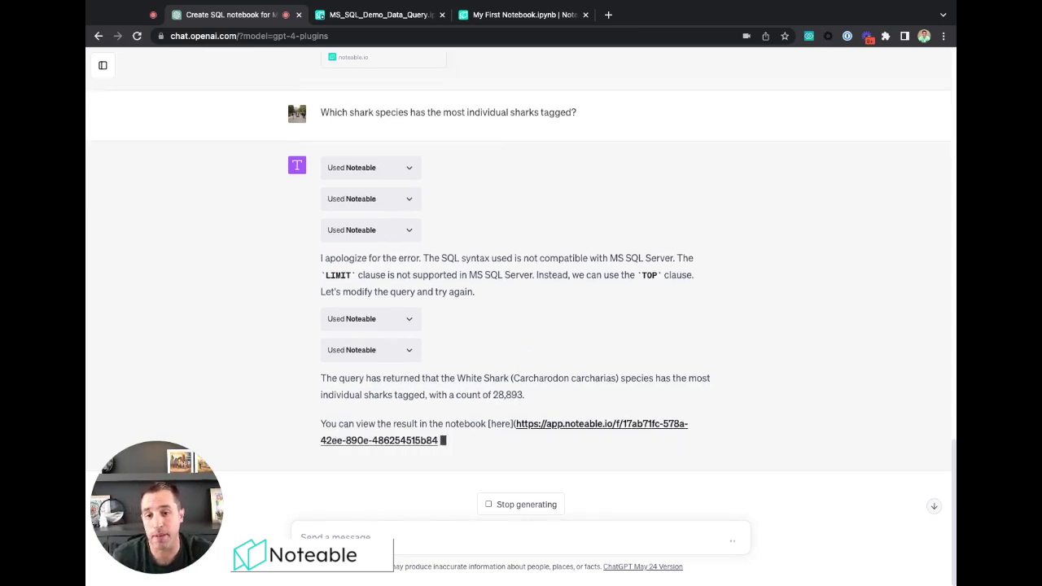
left_click(371, 17)
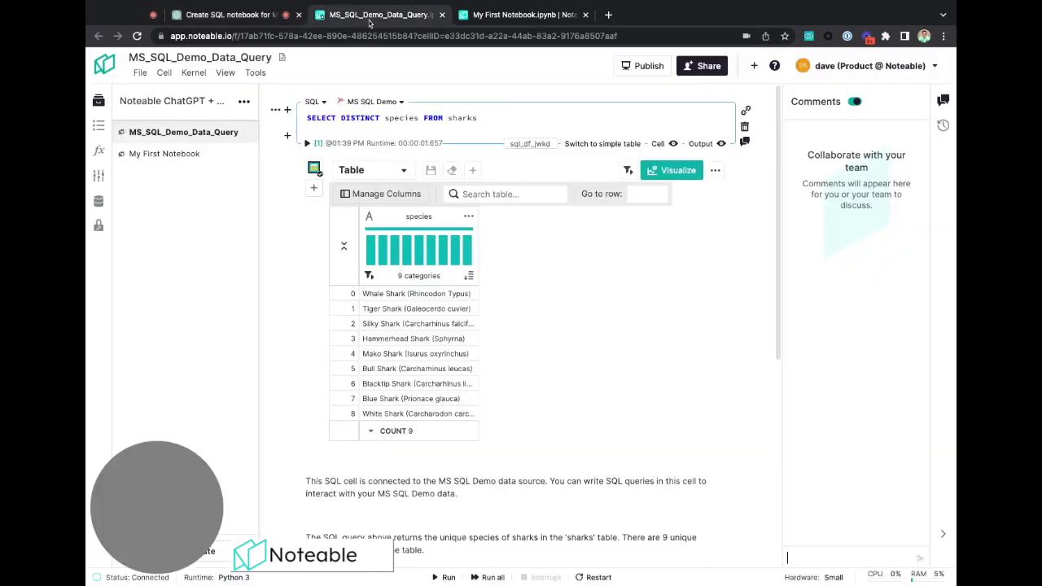
scroll(614, 239, "down", 5)
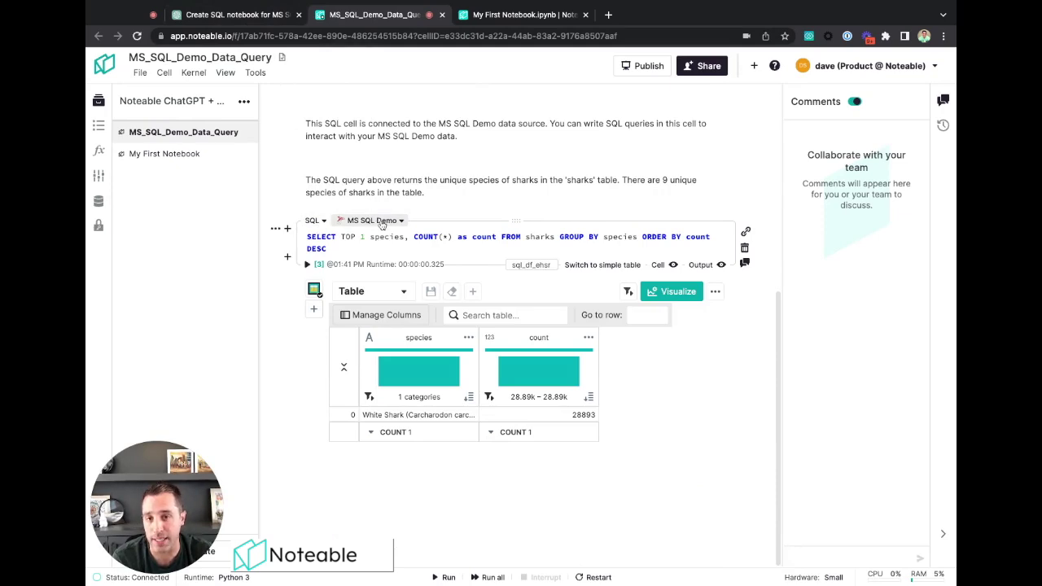
left_click(233, 15)
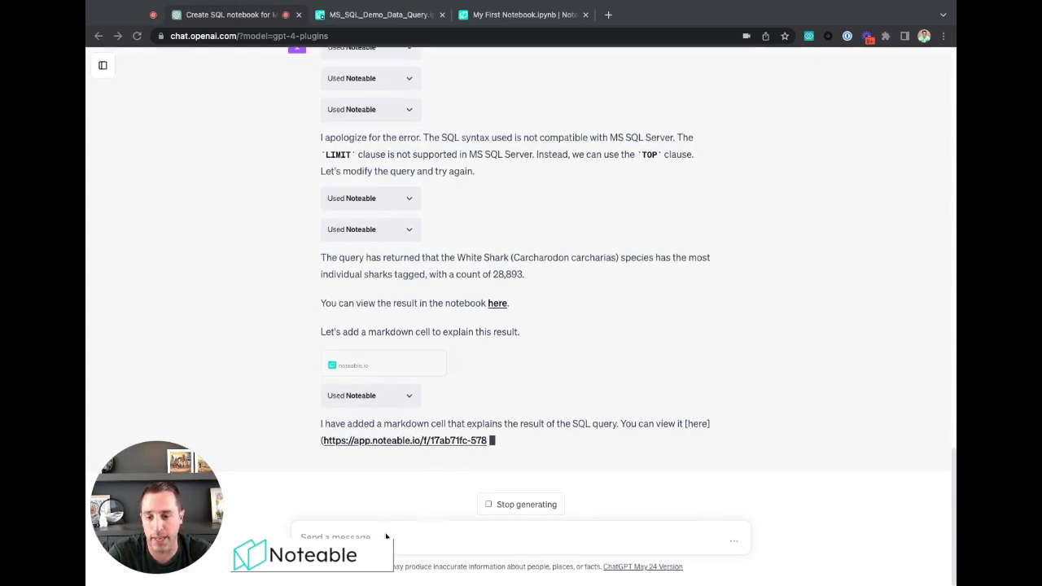
- Ask ChatGPT which shark has the biggest geographic box
type("Which shark has the biggest geographic box (largest distance from min lat/lon to max lat/lon, not dist. traveled)?")
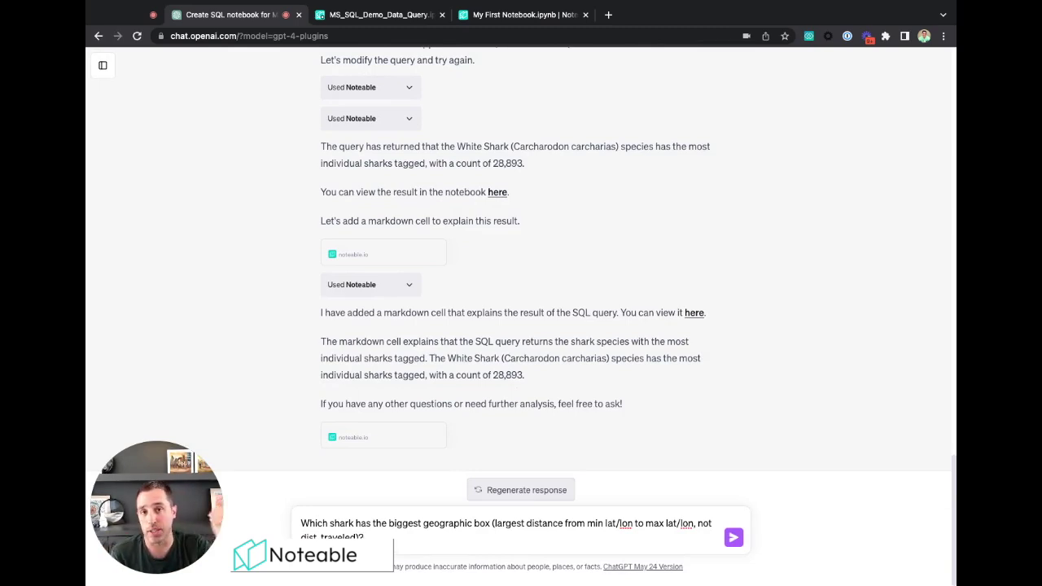
key("Return")
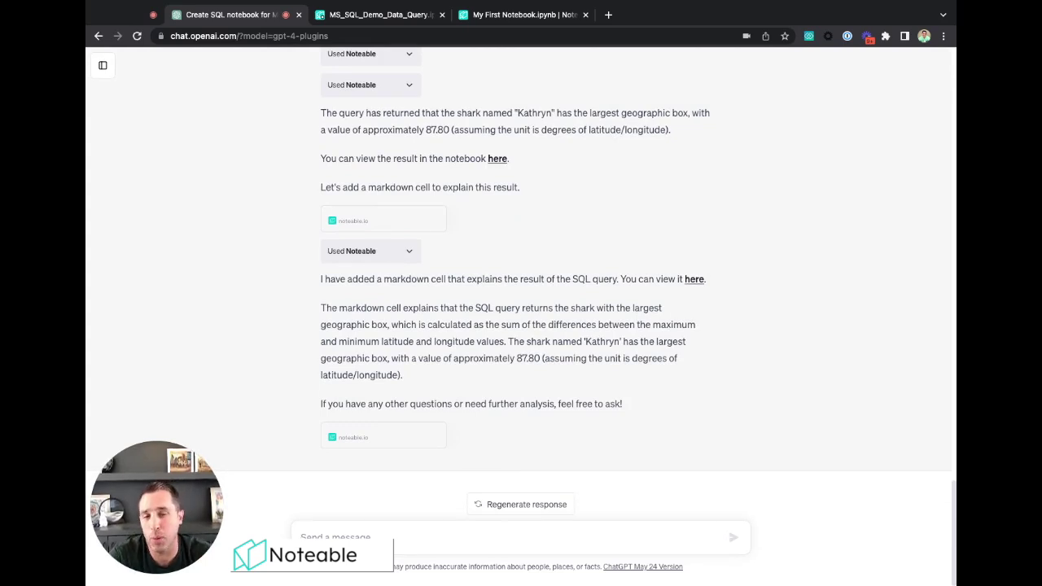
- Send ChatGPT the prompt requesting a Folium map of Tiger shark Emma's pings from emma_data
type("Use folium to plot the first ping, last ping, and a line connecting each ping for the Tiger shark Emma. Make the first ping marker a 'play' icon, and last ping icon a 'stop' icon. Do a SQL query first which returns the results as a pandas dataframe and then create the map based on that dataframe. Send me a link to view the results within noteable")
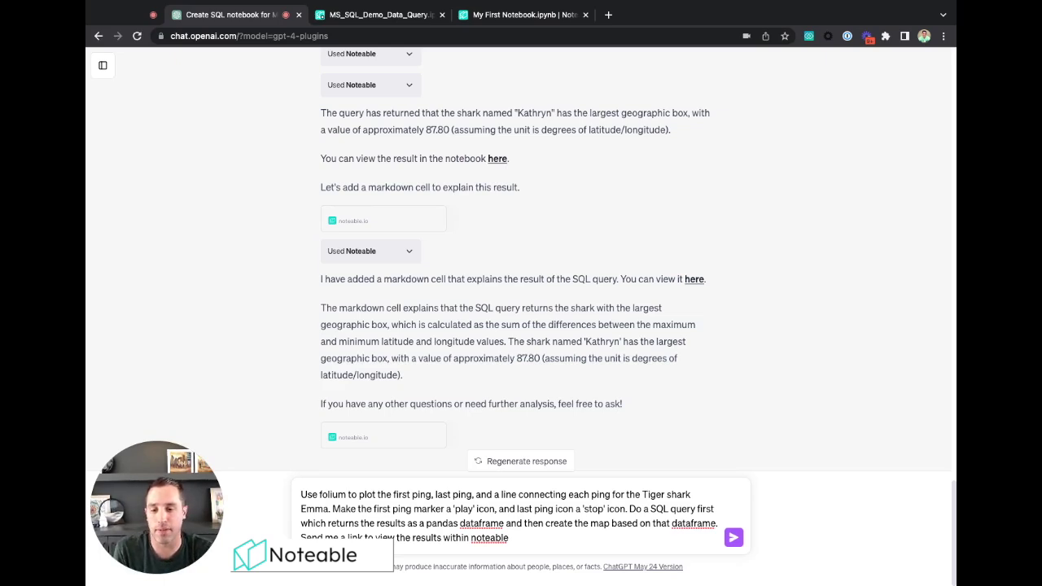
key("Return")
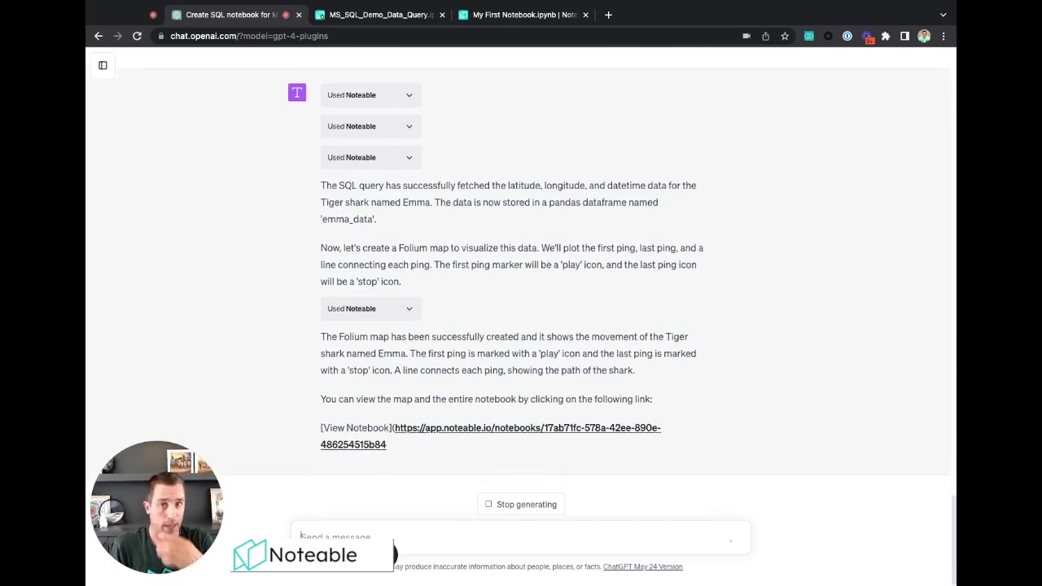
left_click(385, 18)
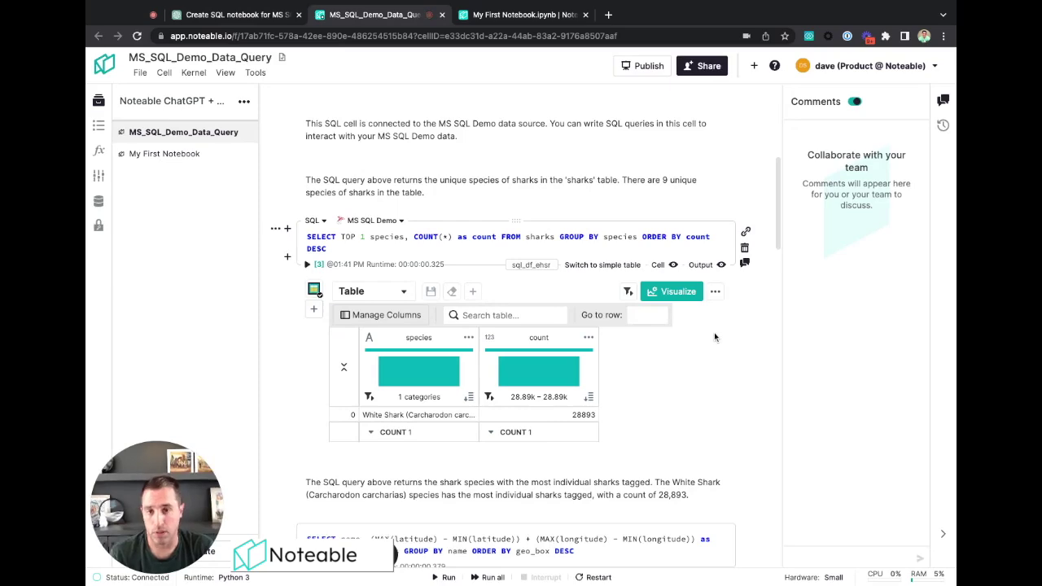
- Scroll through the notebook to review Emma's 345-ping table and the Folium track map
scroll(714, 332, "down", 10)
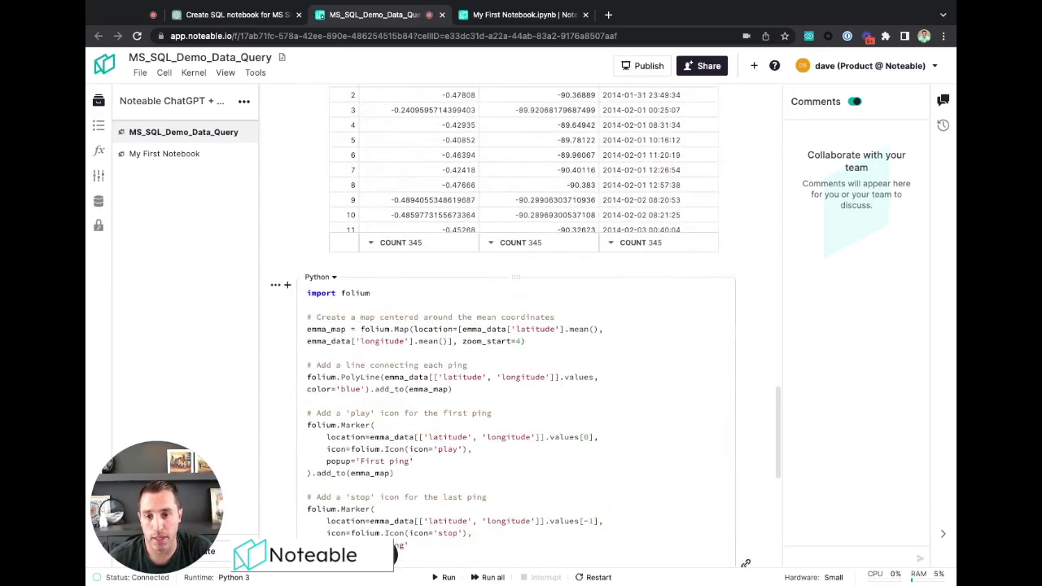
scroll(618, 259, "up", 3)
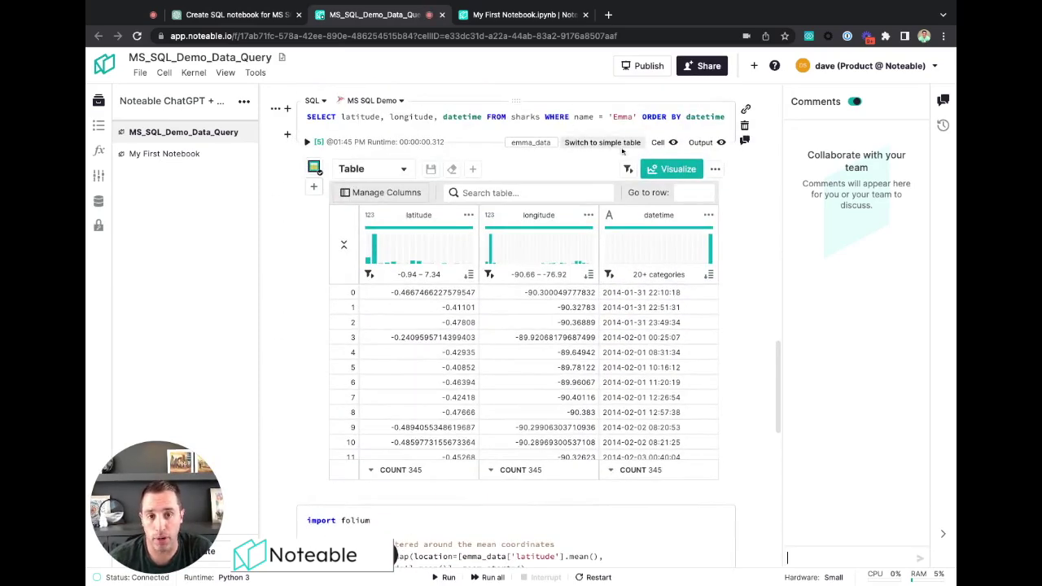
scroll(728, 362, "down", 6)
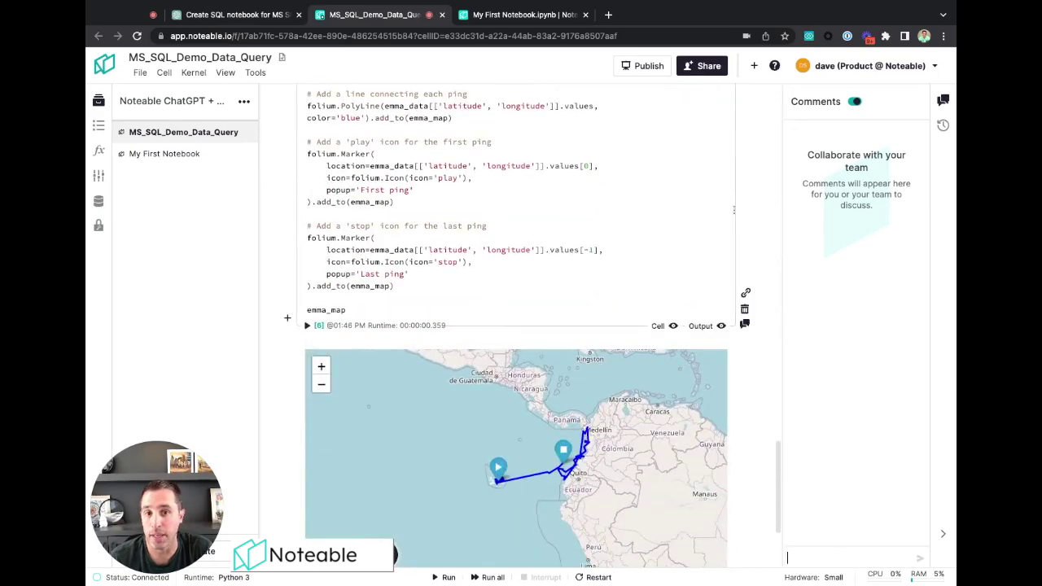
scroll(544, 326, "up", 3)
scroll(544, 307, "down", 5)
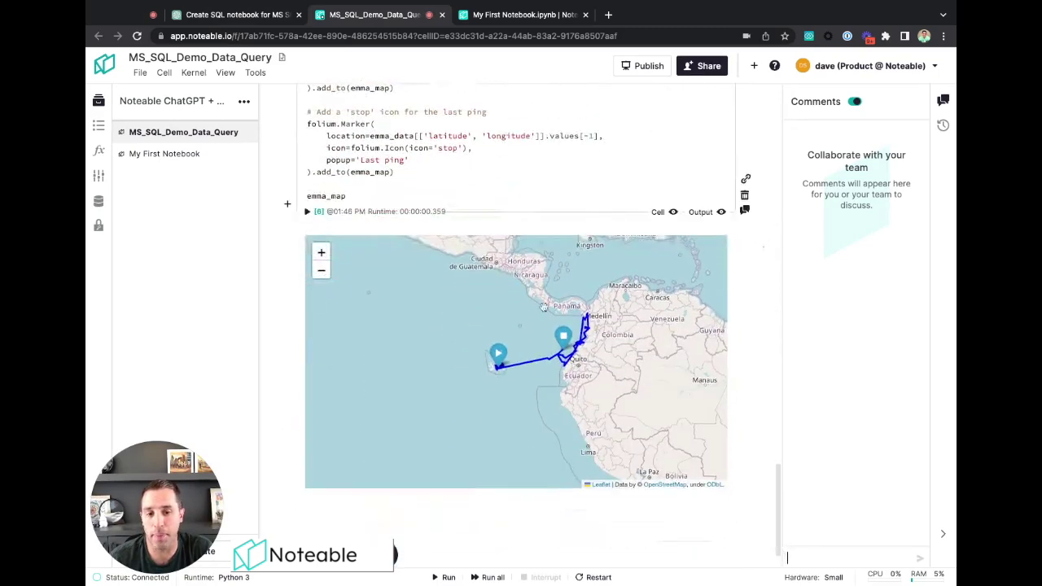
scroll(544, 307, "up", 3)
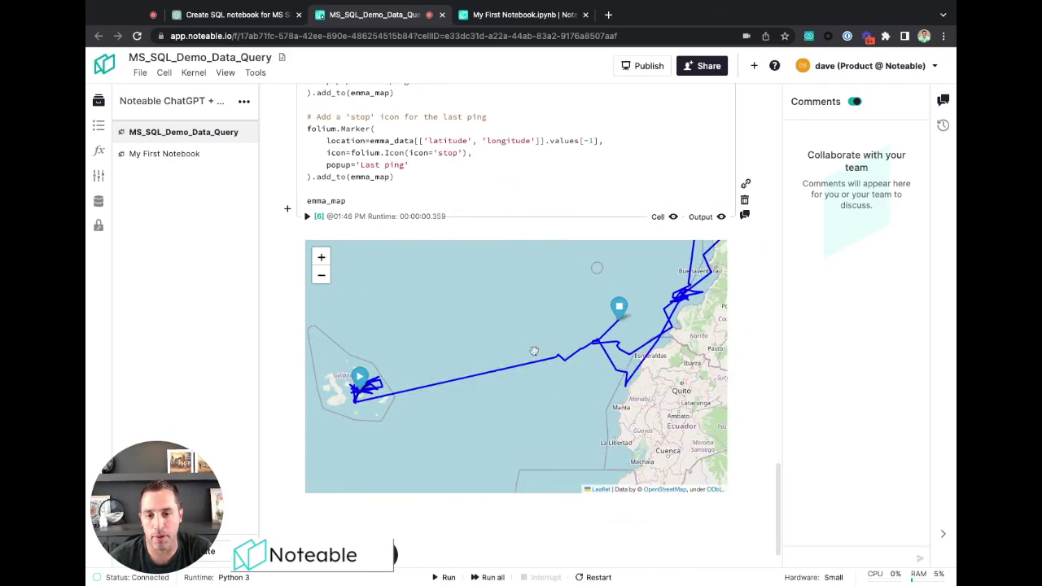
scroll(534, 351, "up", 2)
scroll(535, 350, "down", 4)
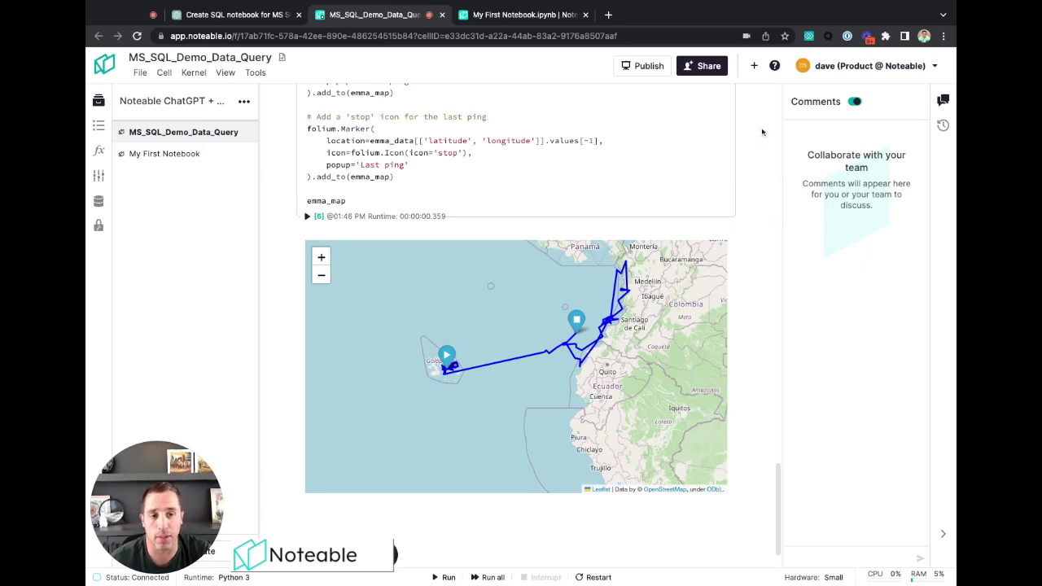
scroll(764, 155, "up", 2)
scroll(764, 155, "up", 10)
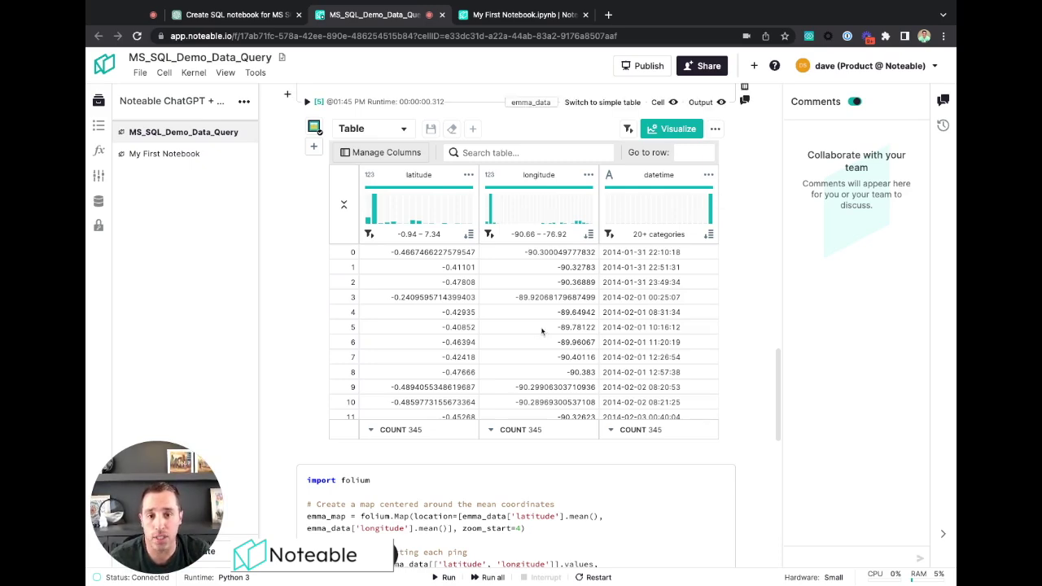
scroll(554, 287, "down", 6)
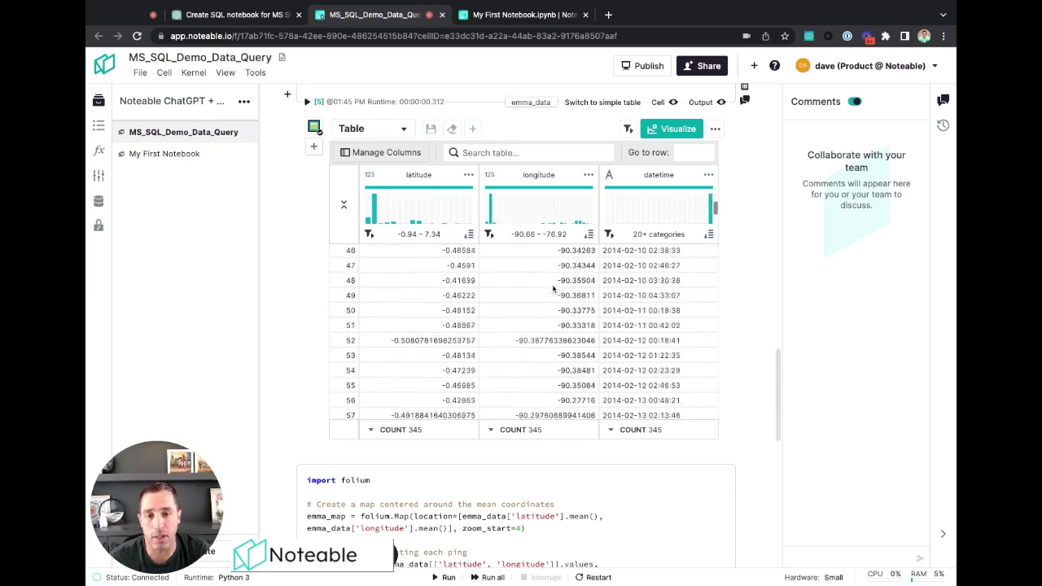
scroll(559, 286, "up", 6)
mouse_move(504, 209)
left_mouse_down()
mouse_move(559, 218)
mouse_move(535, 218)
left_mouse_up()
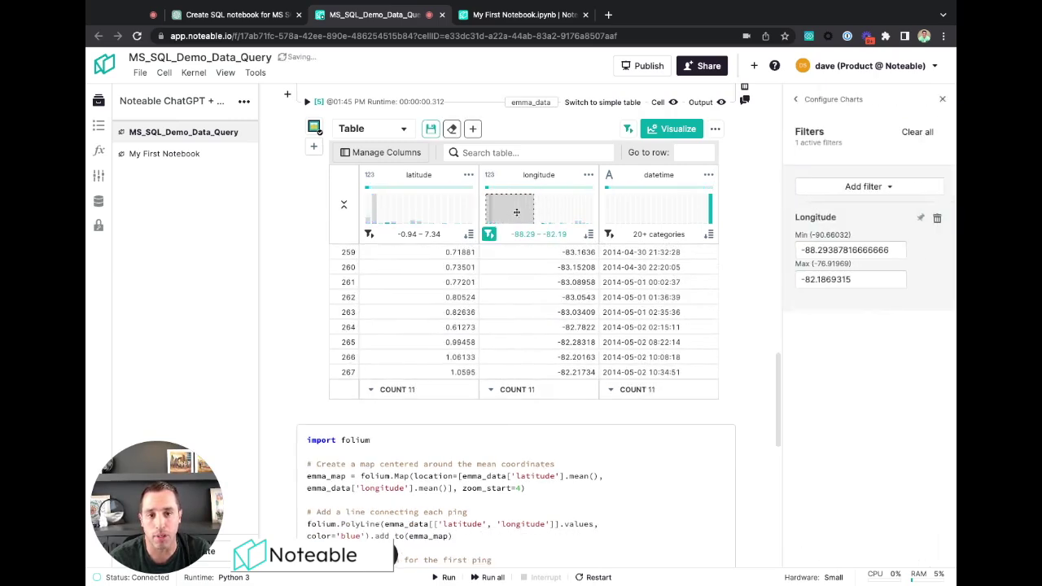
left_click(937, 219)
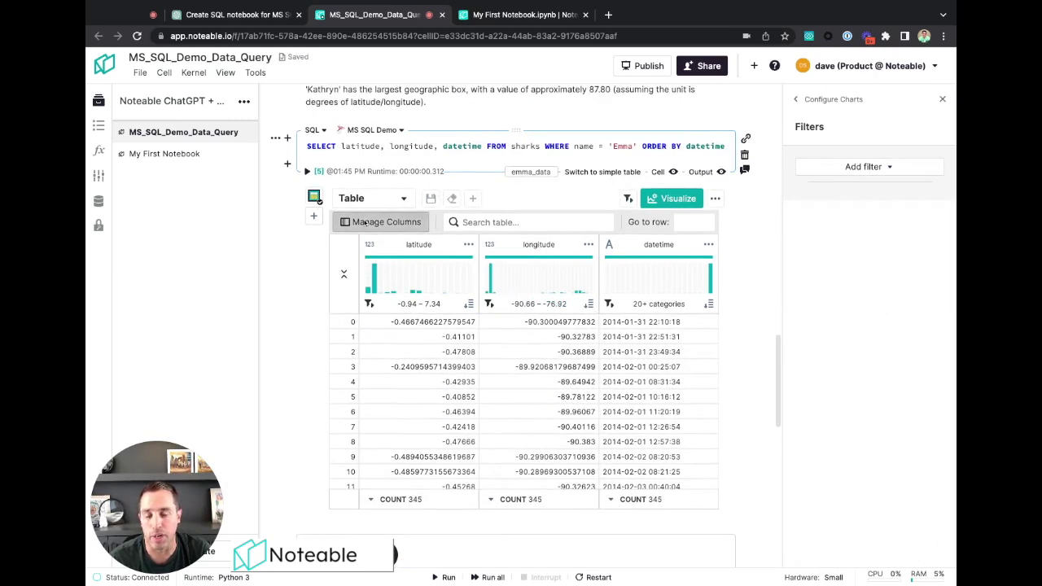
left_click(383, 222)
left_click(408, 302)
left_click(408, 302)
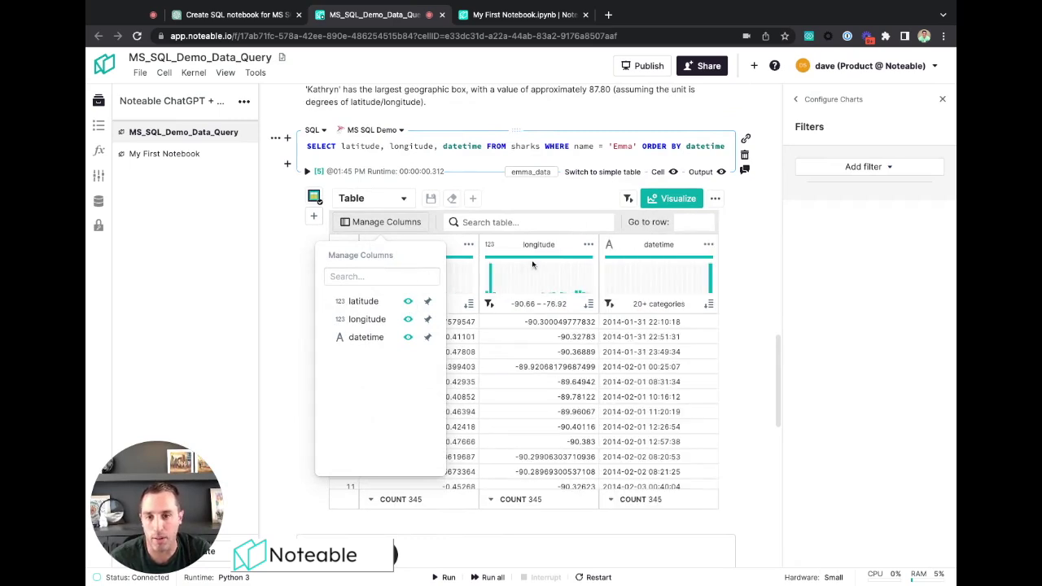
left_click(736, 291)
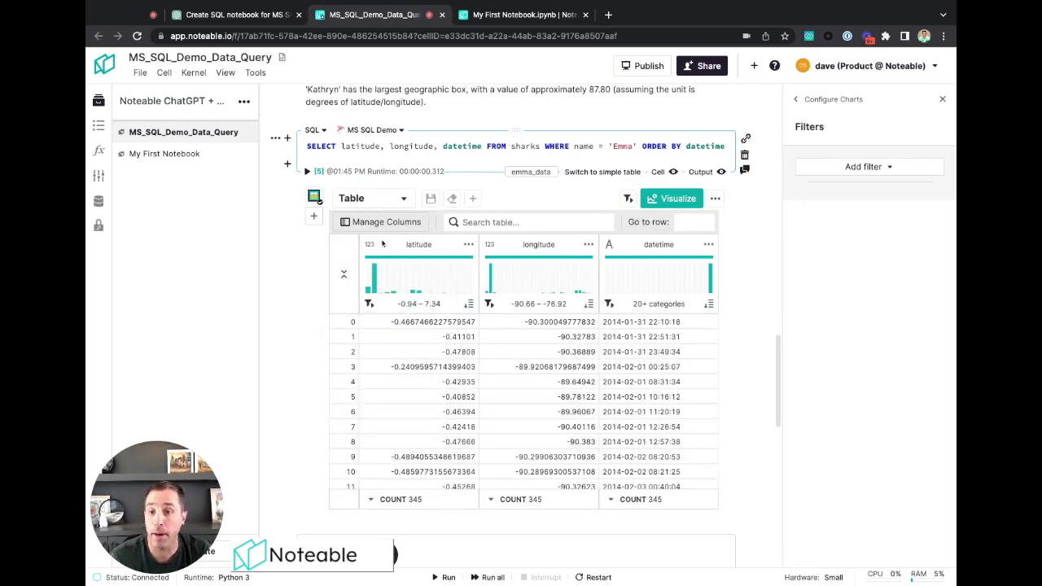
- Add a new view to the Emma results and pick the Tile Map chart type
left_click(313, 218)
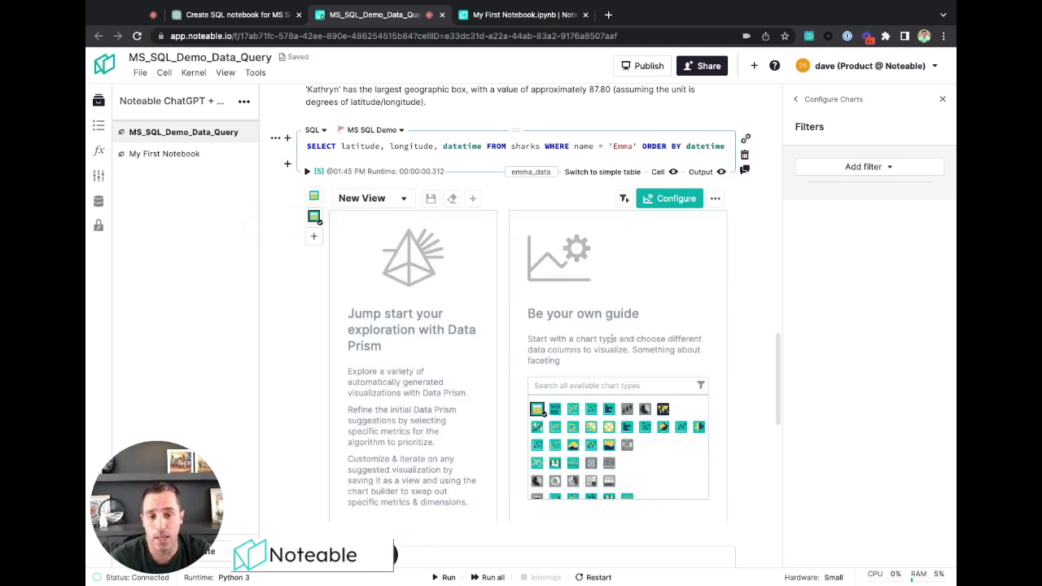
scroll(611, 337, "down", 1)
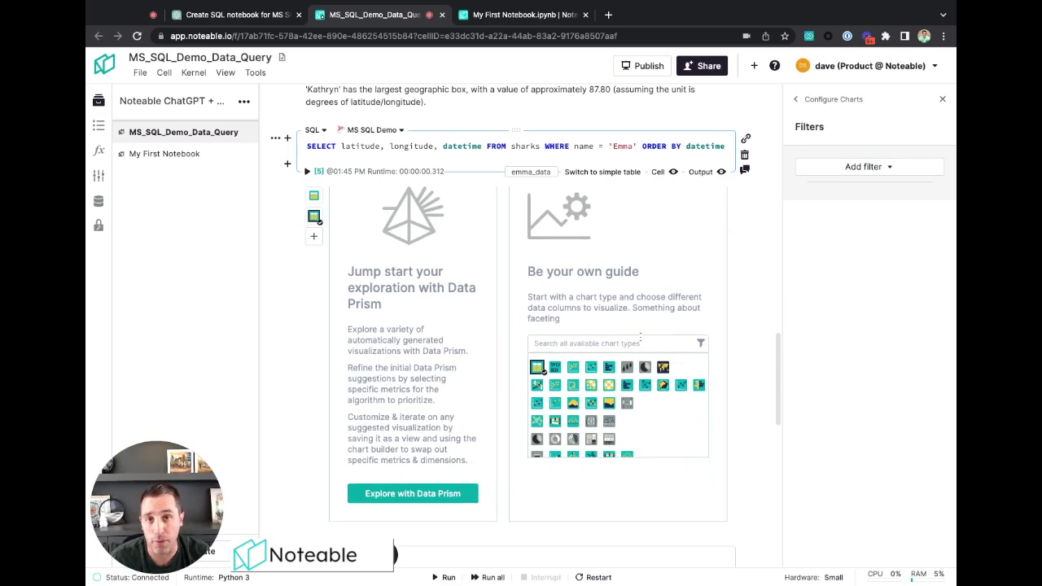
scroll(541, 366, "down", 2)
scroll(553, 362, "down", 3)
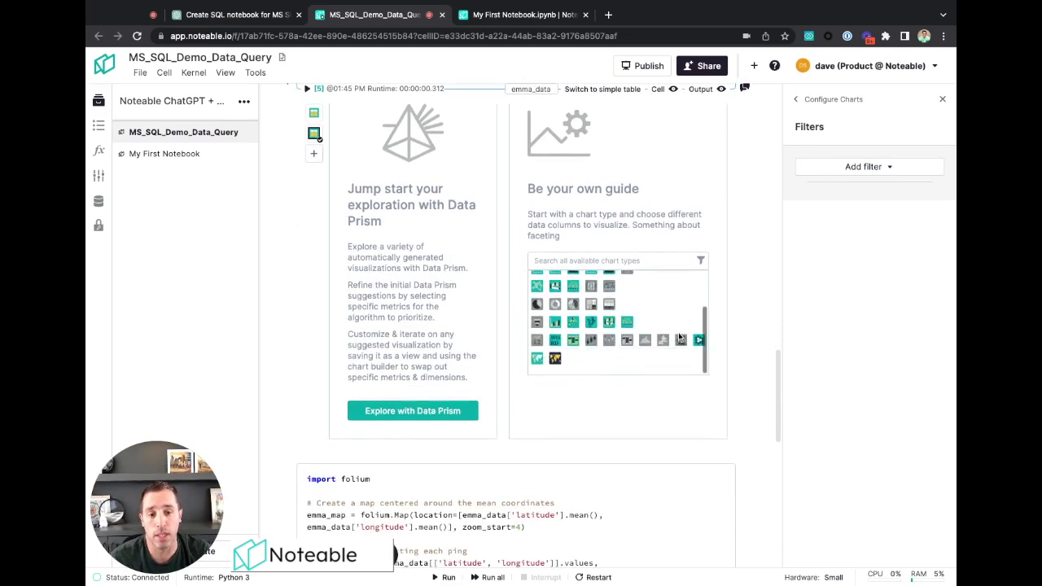
left_click(555, 360)
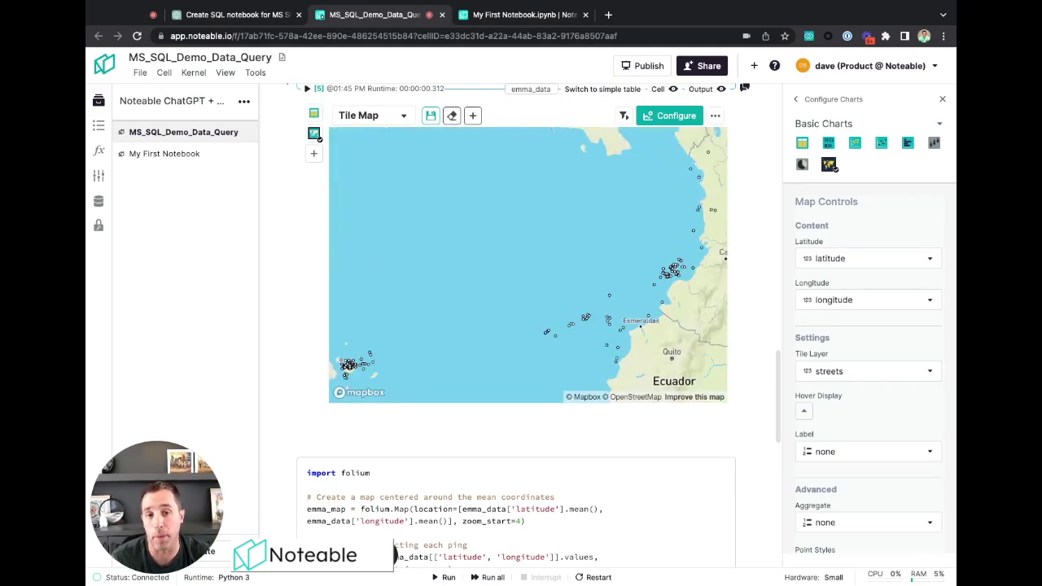
- Pan and zoom the Tile Map to show Emma's pings from the Galápagos to Ecuador and Colombia
scroll(370, 329, "down", 3)
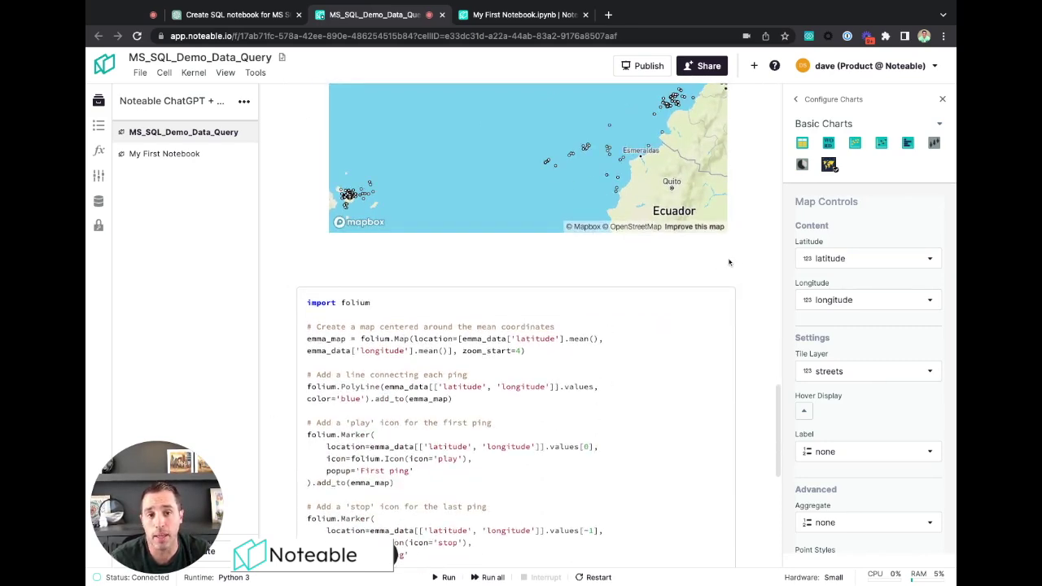
scroll(650, 284, "up", 2)
scroll(472, 247, "down", 2)
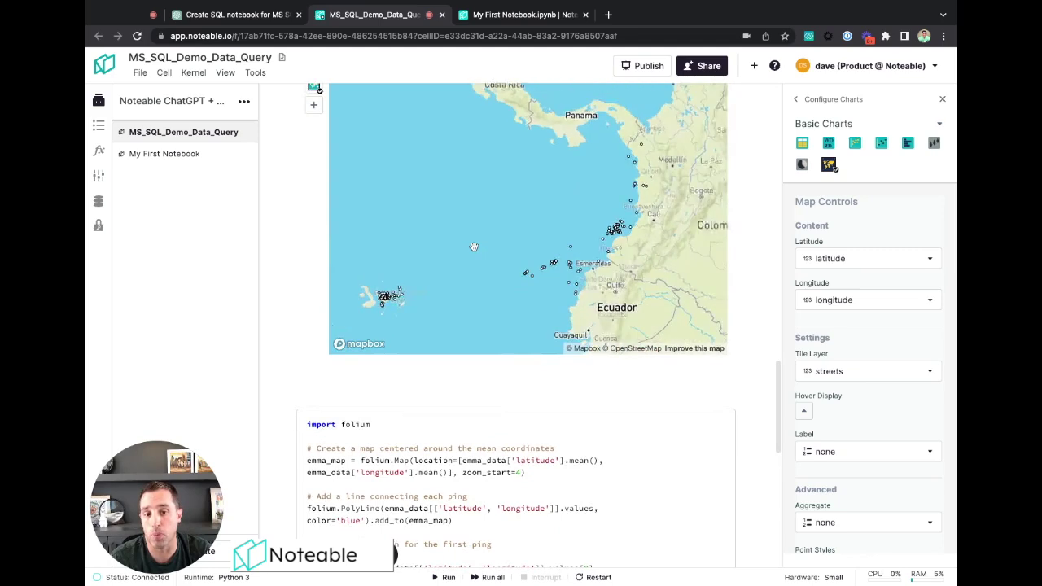
left_click_drag(472, 247, 533, 255)
scroll(532, 255, "up", 2)
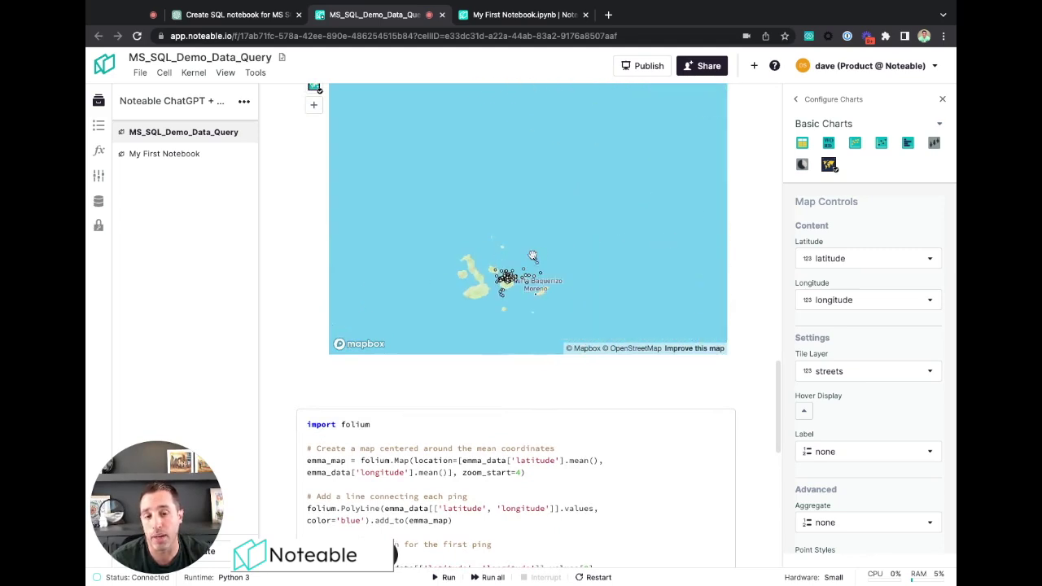
scroll(478, 237, "down", 2)
scroll(481, 240, "up", 3)
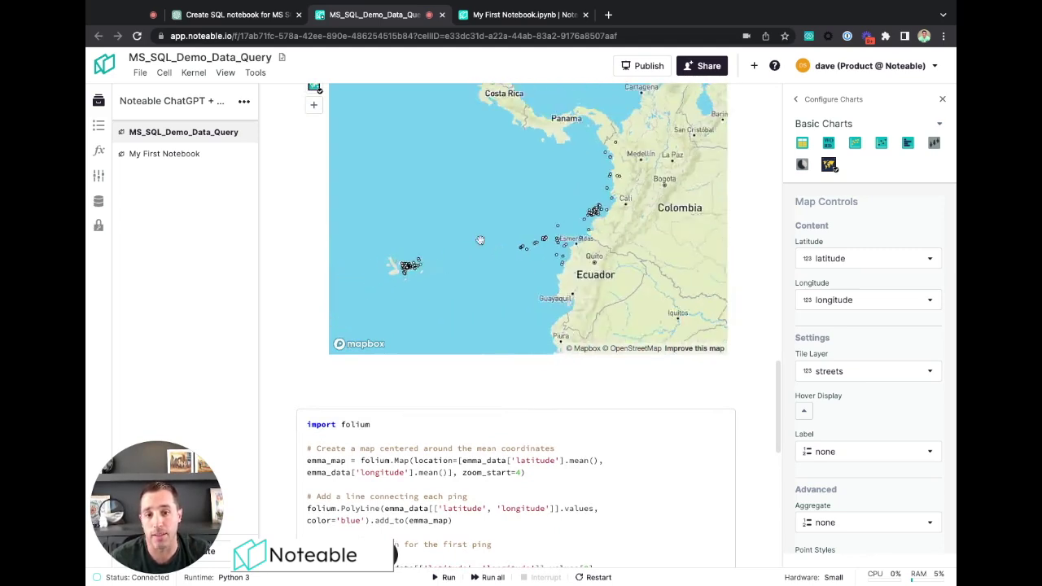